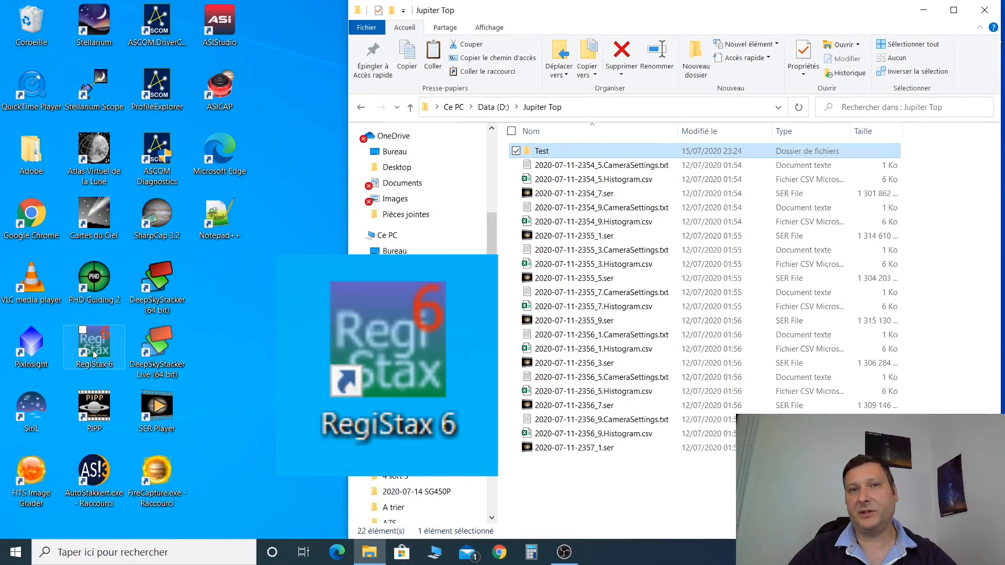
Step: Open PIPP and load the seven .ser recordings from the Jupiter Top folder as source image files
double_click(94, 413)
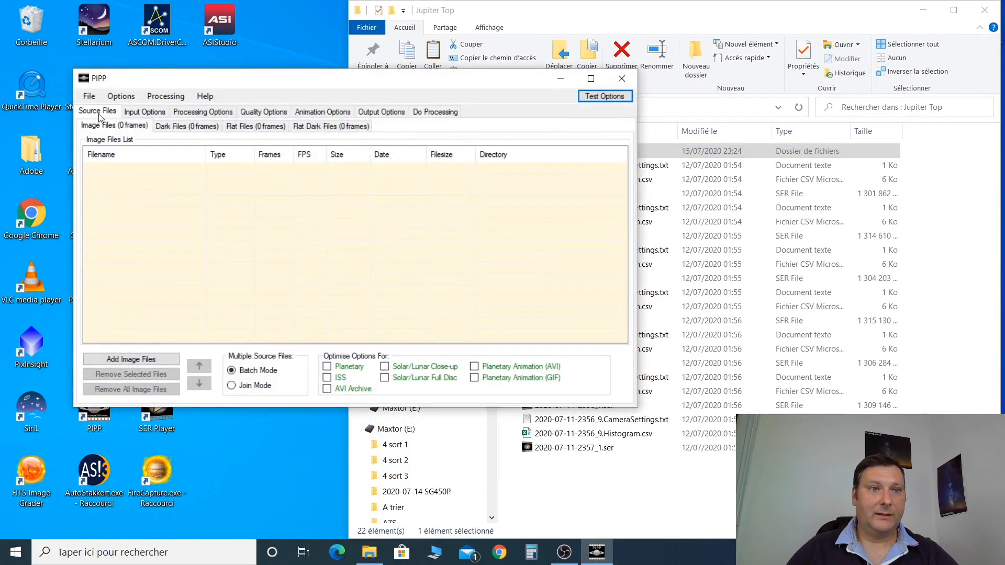
click(596, 449)
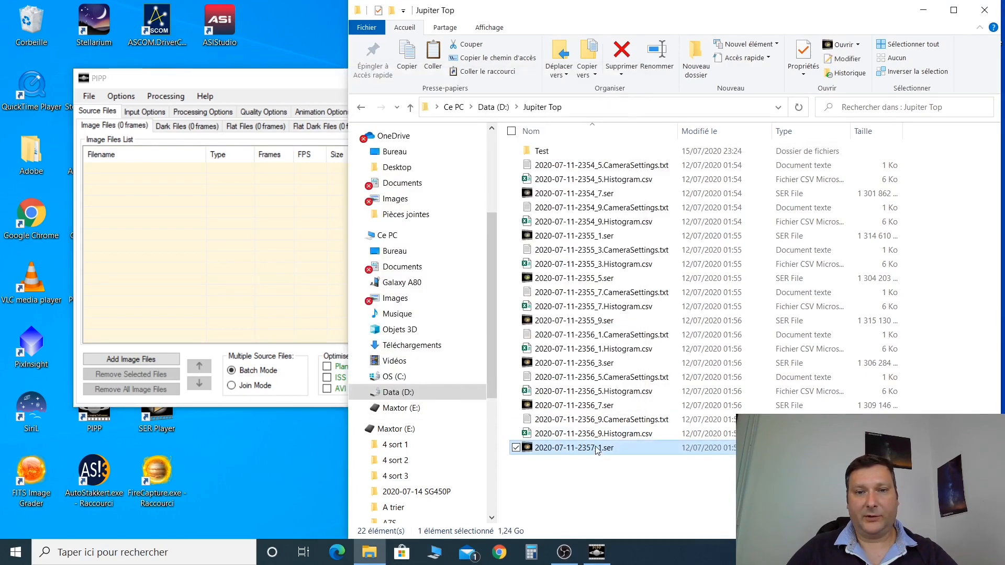
ctrl+click(579, 407)
ctrl+click(577, 367)
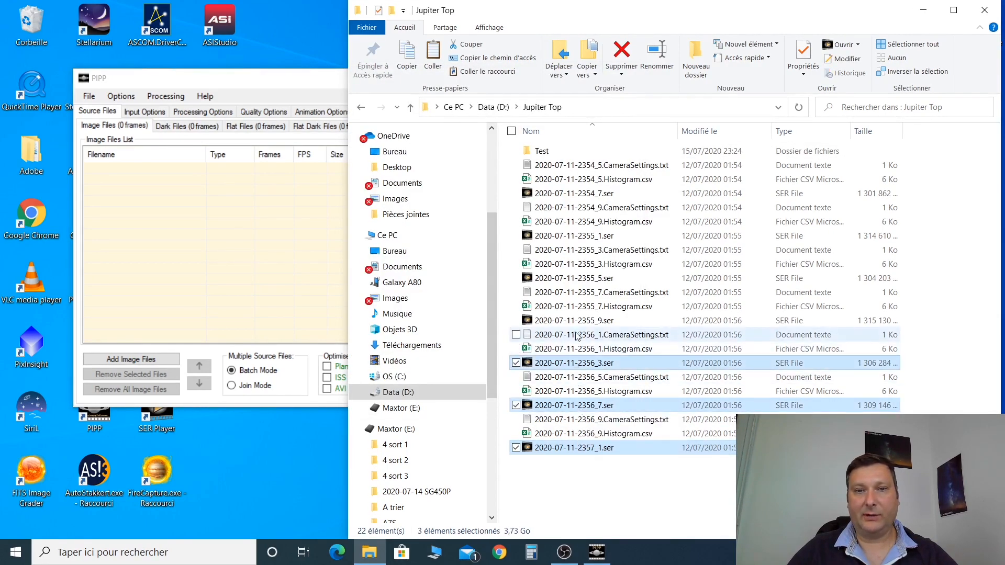
ctrl+click(574, 321)
ctrl+click(573, 279)
ctrl+click(574, 237)
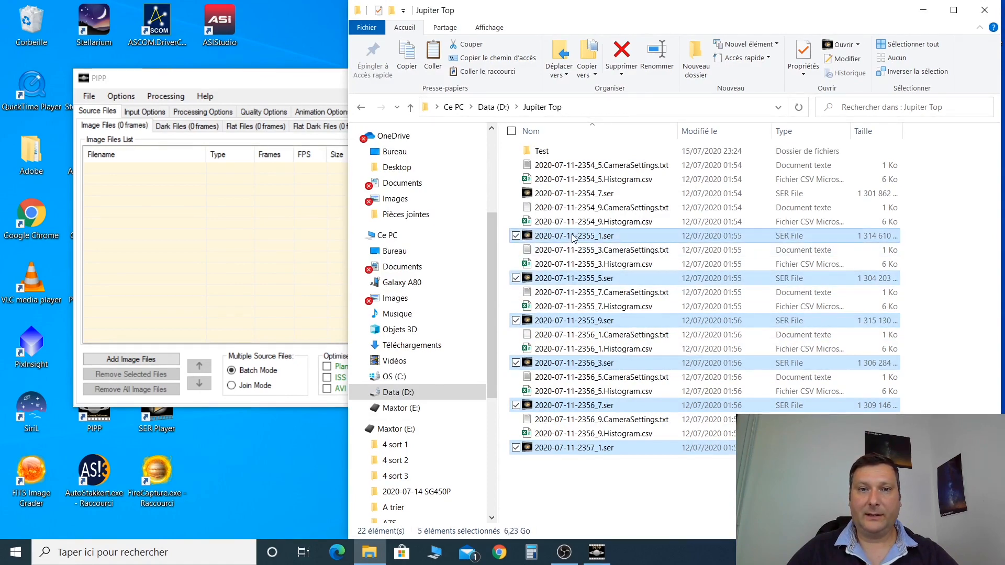
ctrl+click(573, 194)
drag(573, 195, 259, 221)
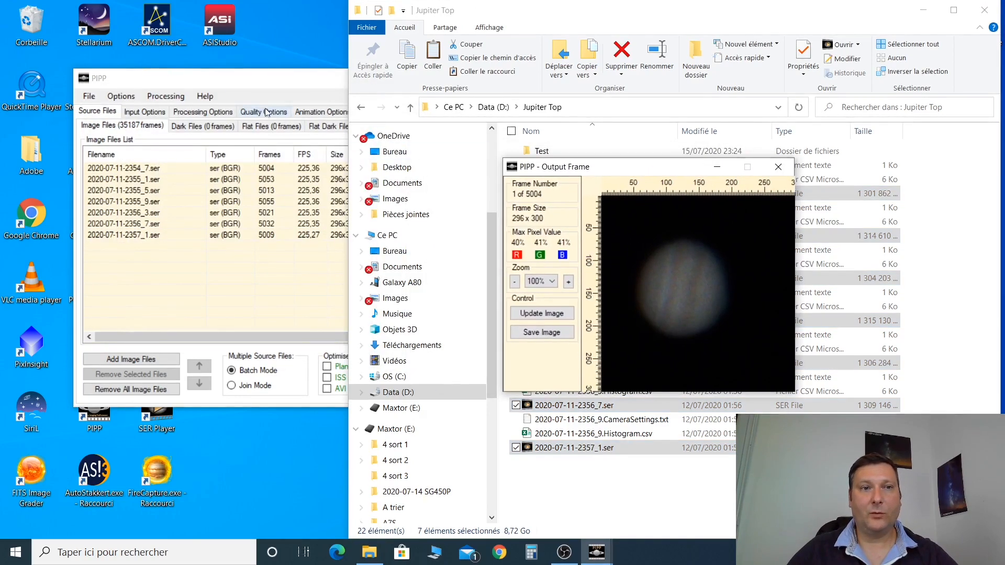
Step: Set the multiple source files to Join Mode and optimise the options for Planetary
click(93, 103)
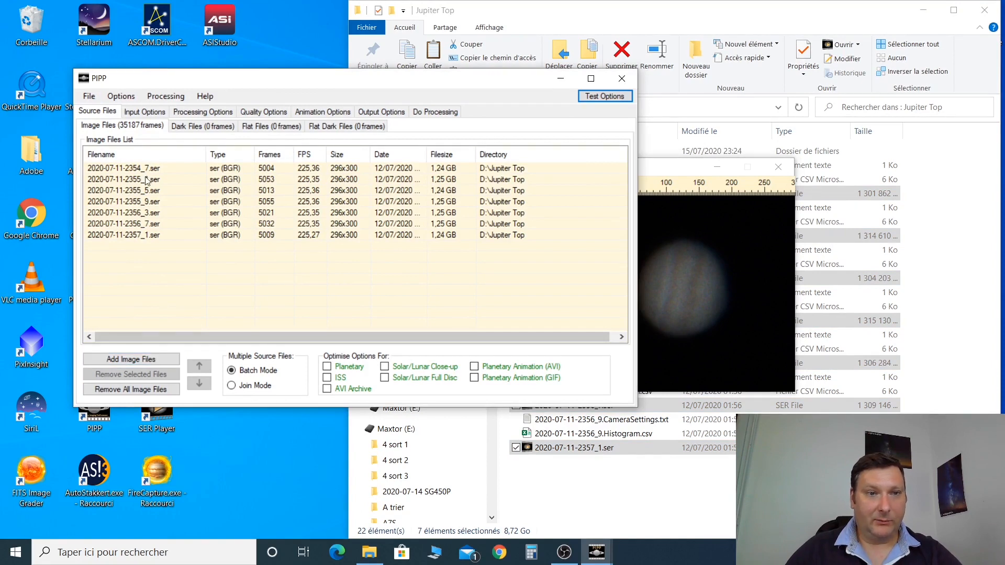
click(257, 387)
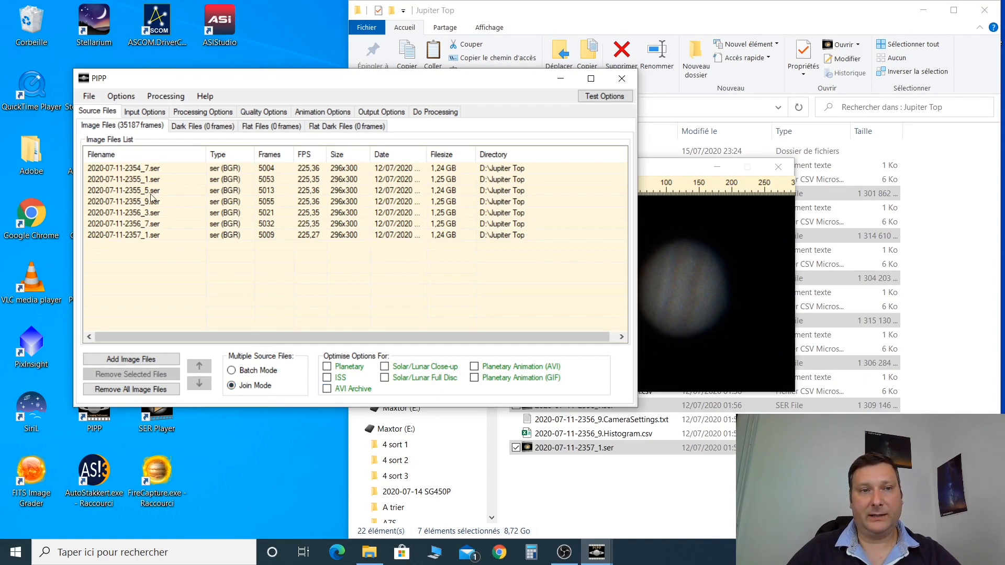
click(328, 367)
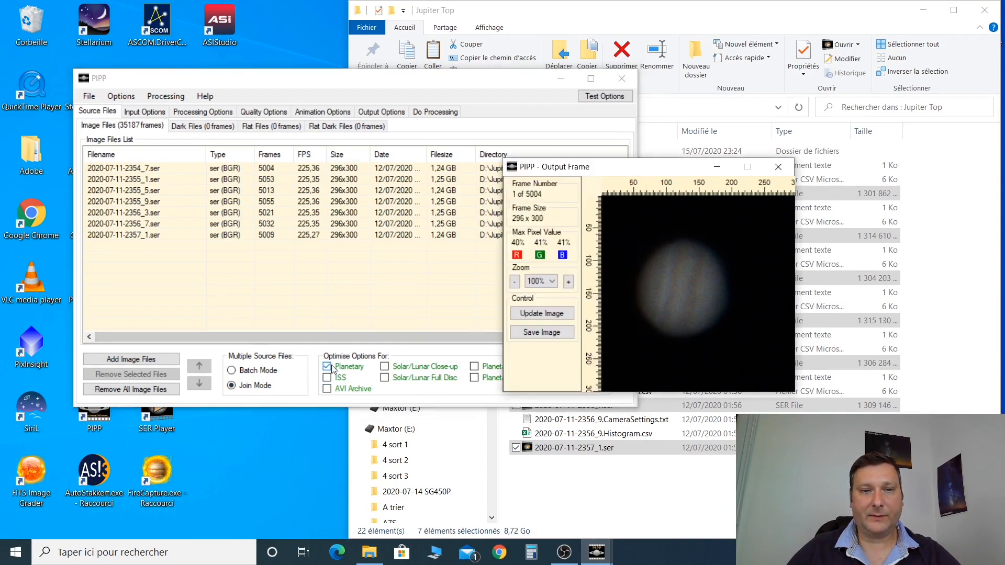
Step: Enable stretching the histogram white point to 75% and setting the black point to 0%, without equalising R, G and B individually
click(156, 112)
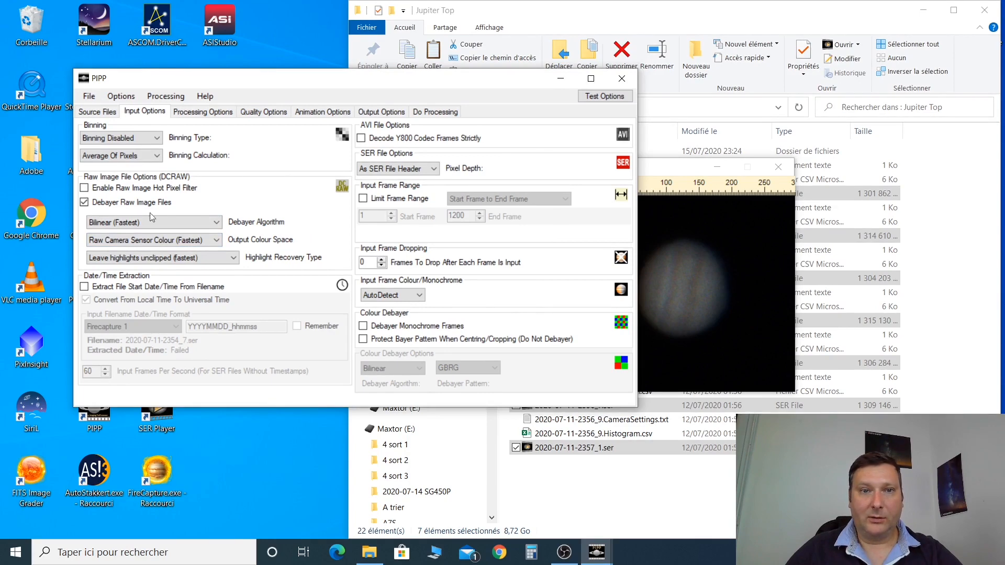
click(195, 113)
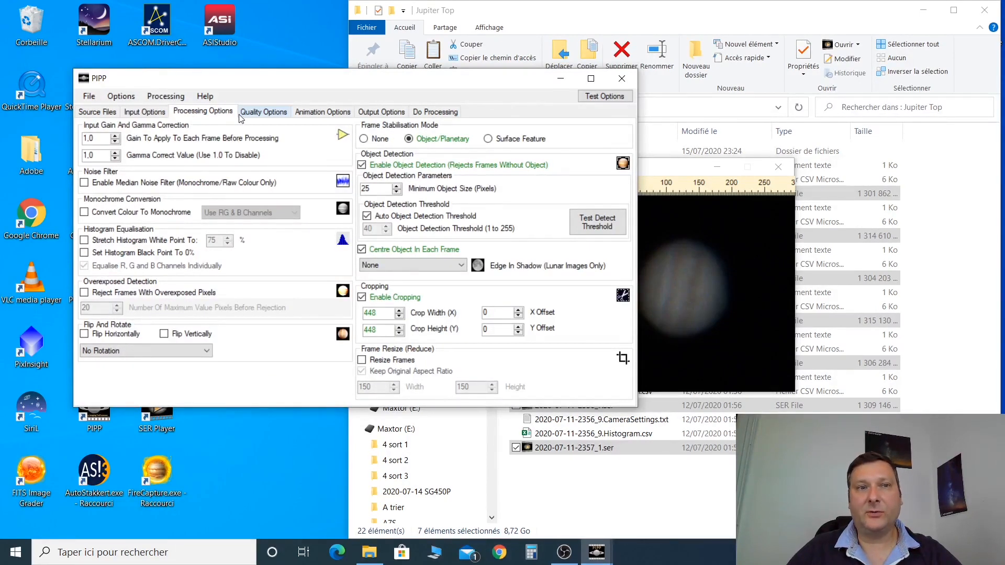
click(85, 241)
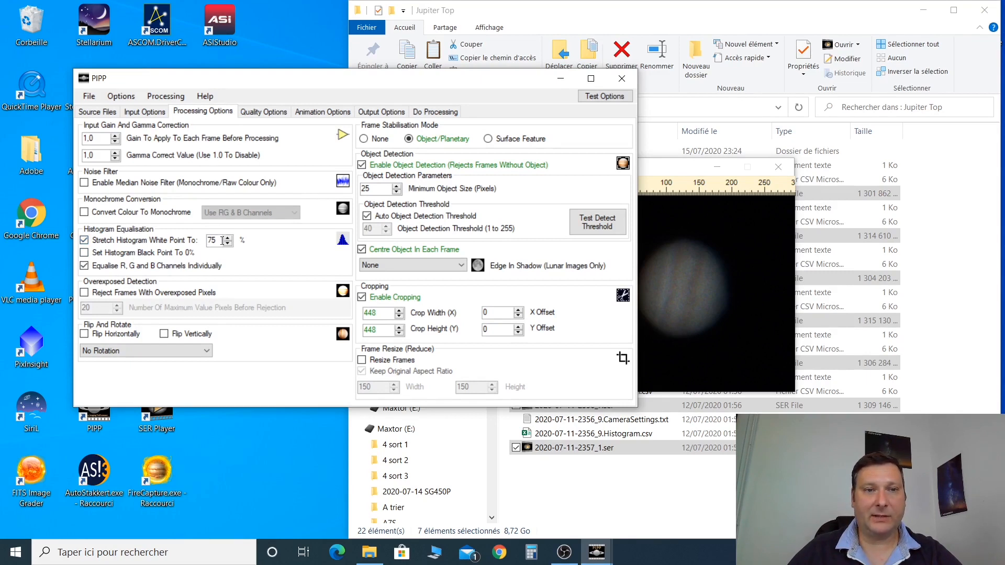
click(84, 254)
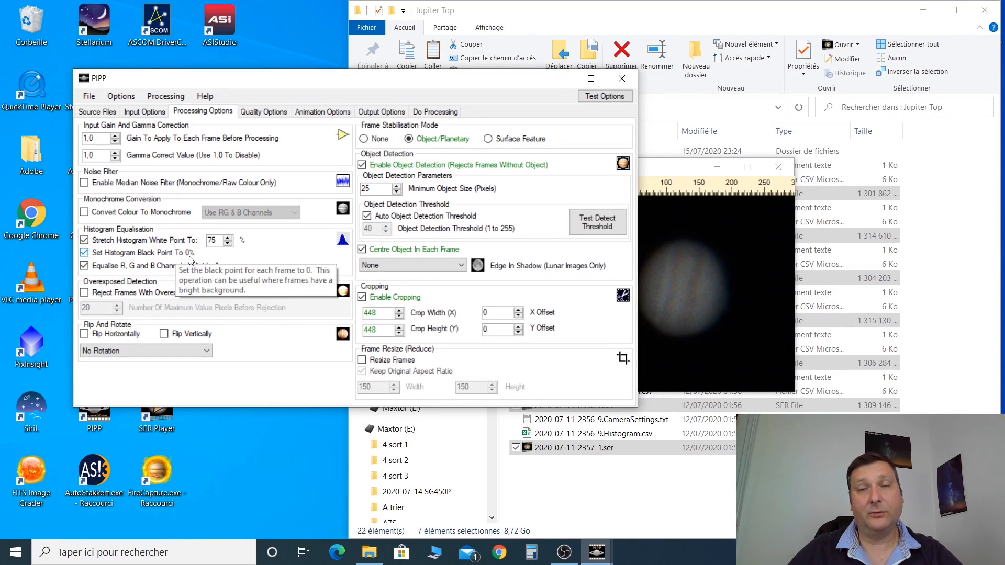
click(84, 265)
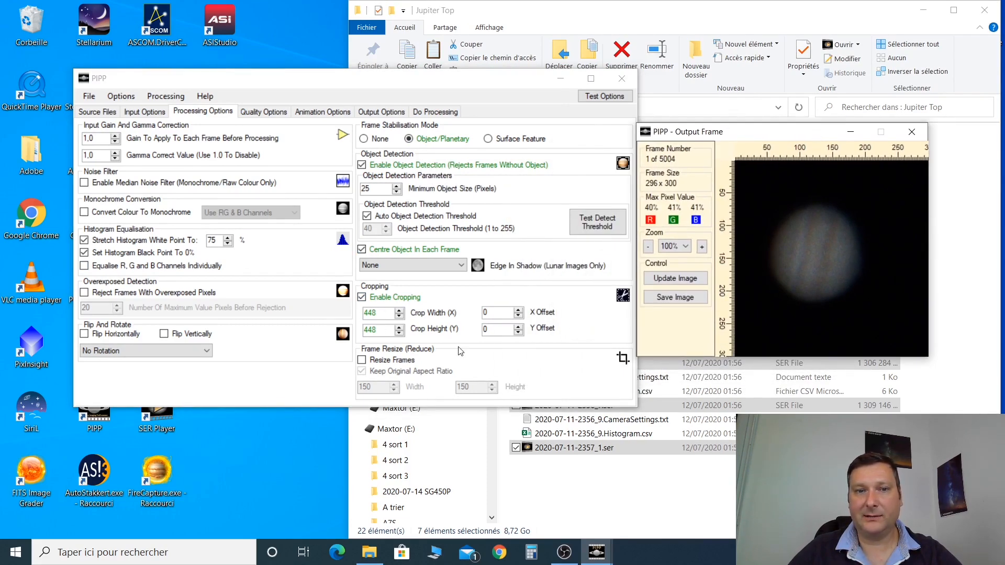
Step: Set the crop width and height to 300 pixels, and test the object detection threshold and the processing options
double_click(365, 313)
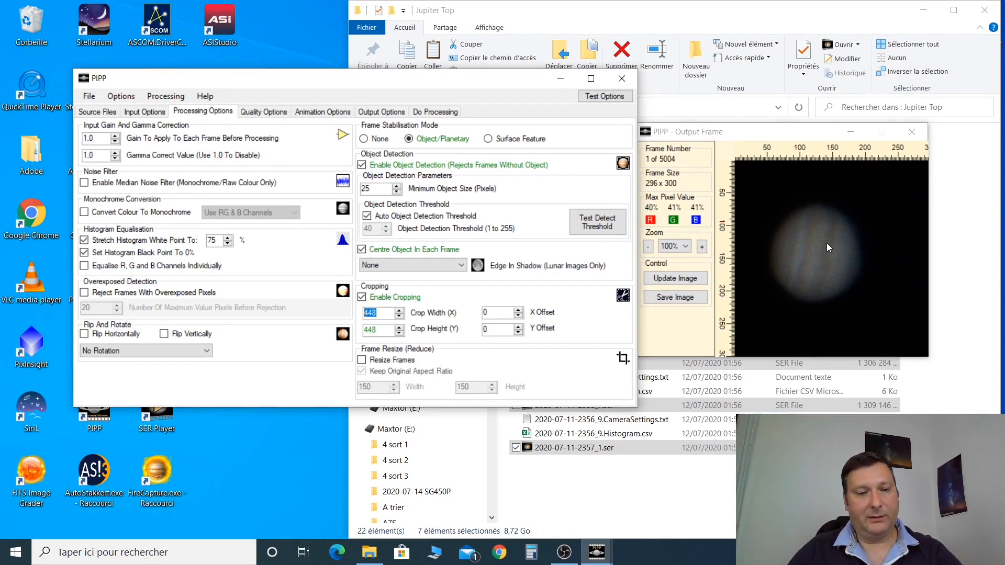
text(300)
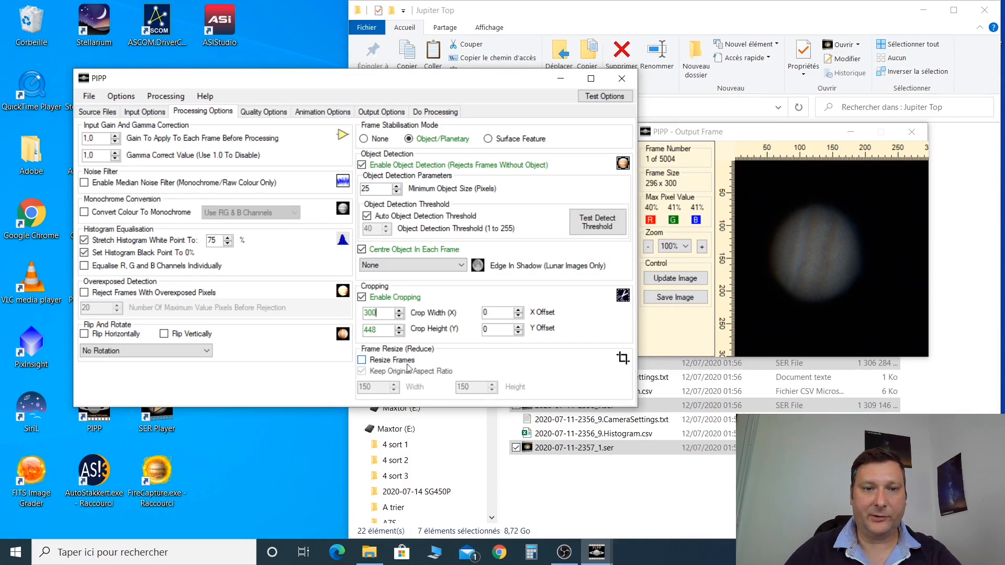
drag(379, 329, 350, 333)
text(300)
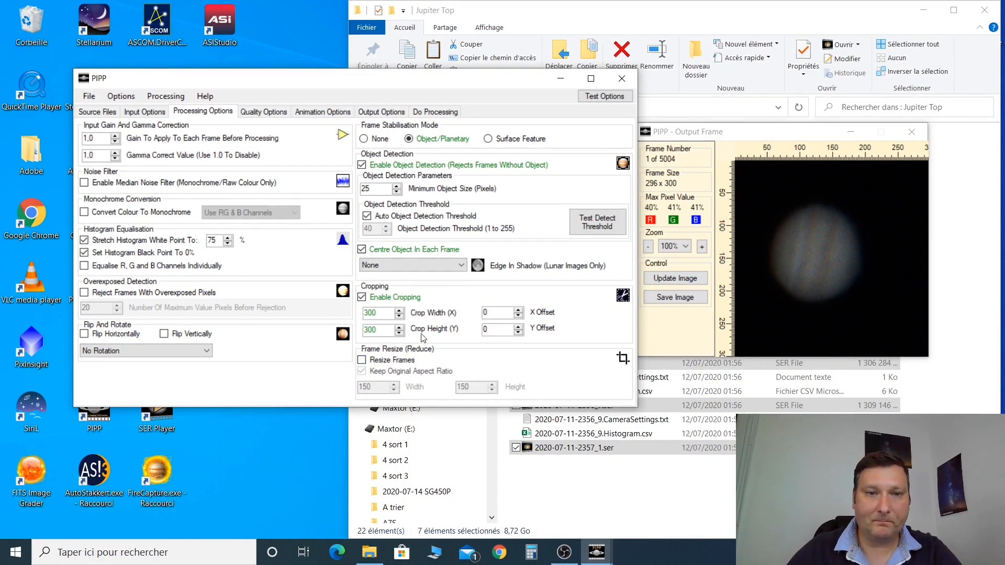
click(597, 222)
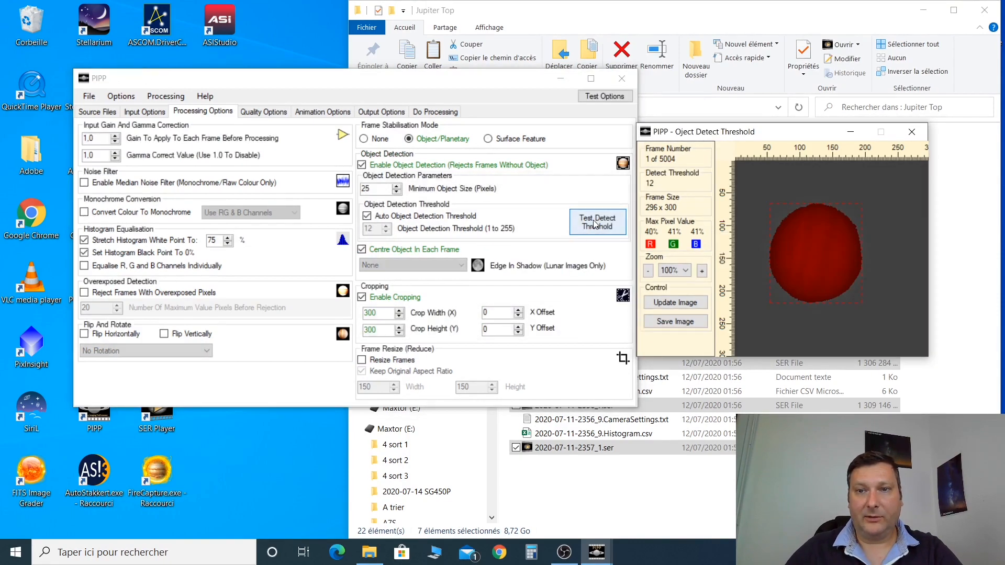
click(604, 96)
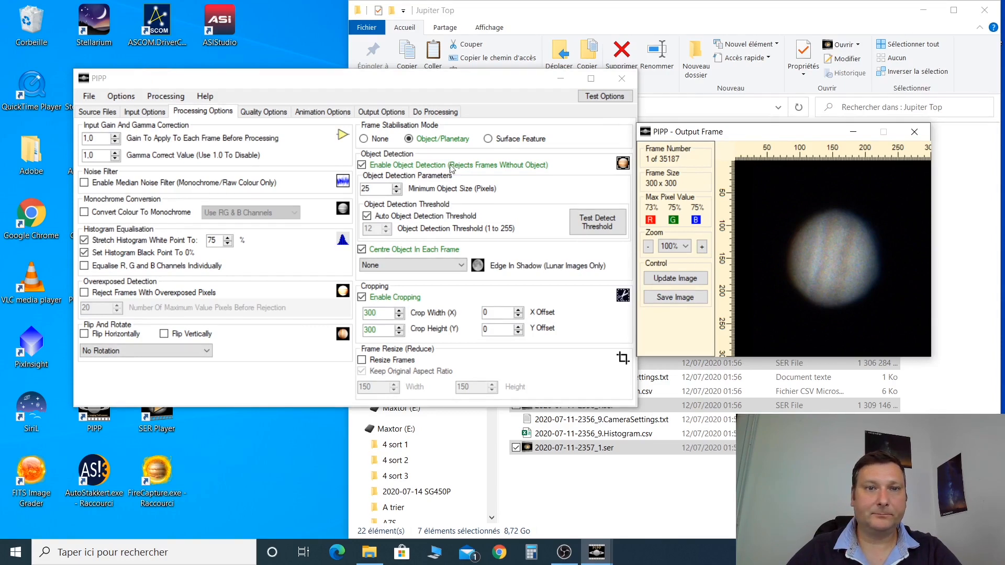
Step: Set the output format to SER and enable WinJUPOS compatible filenames
click(286, 115)
click(324, 114)
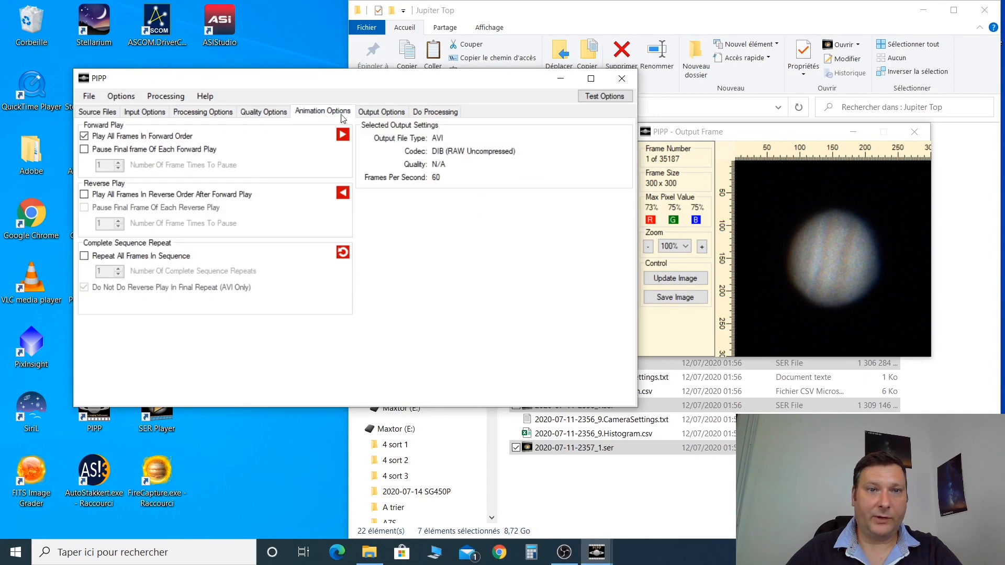
click(378, 113)
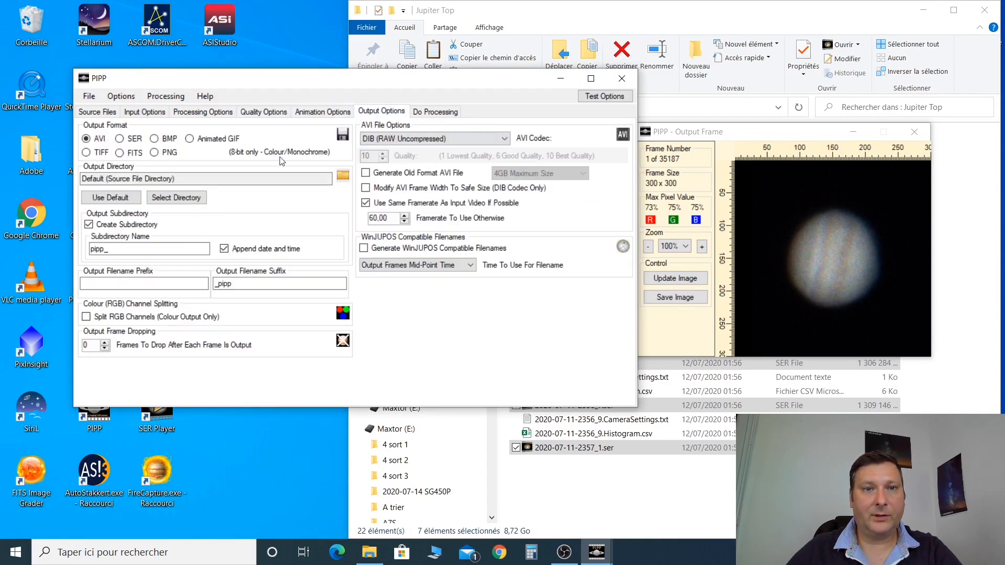
click(120, 139)
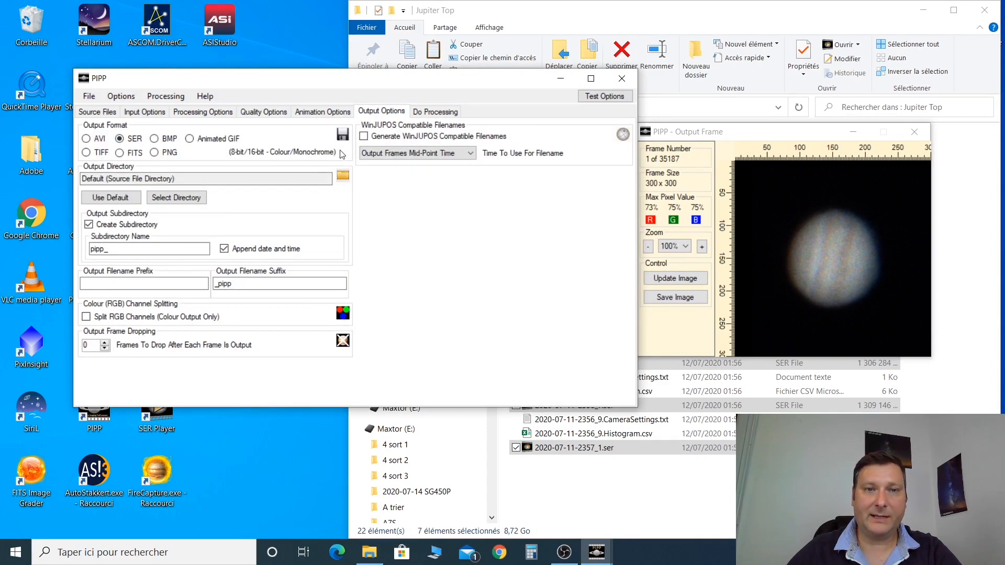
click(363, 137)
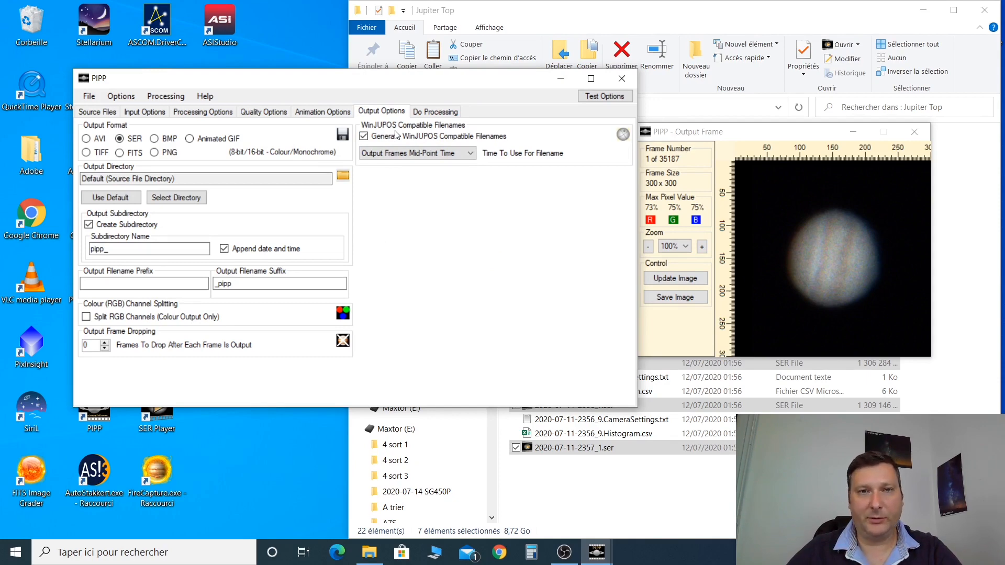
Step: Run the processing of the joined recordings and close PIPP once it completes
click(437, 112)
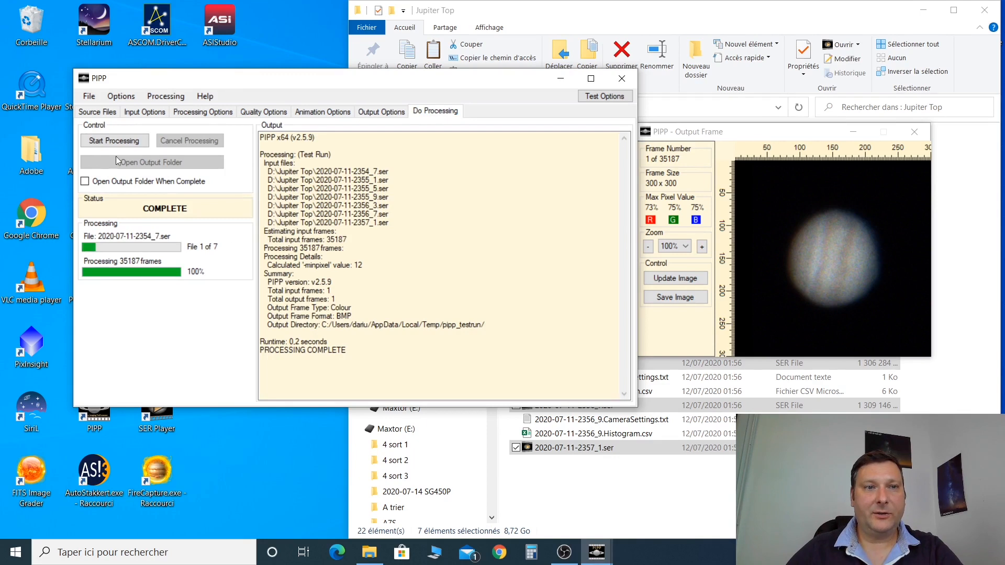
click(115, 141)
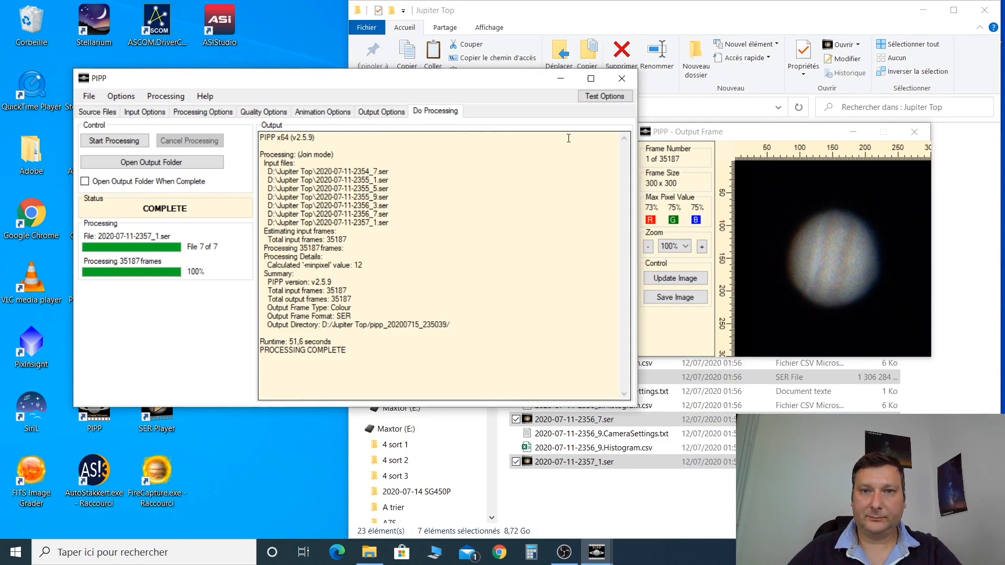
click(622, 79)
Step: Open the pipp_20200715_235039 output folder and select the joined SER file in it
double_click(572, 151)
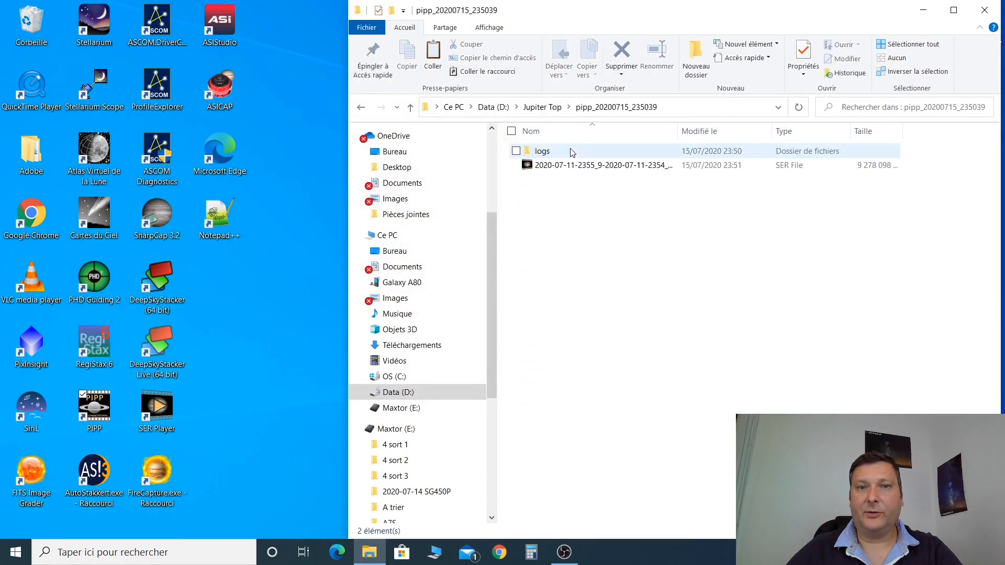
click(564, 166)
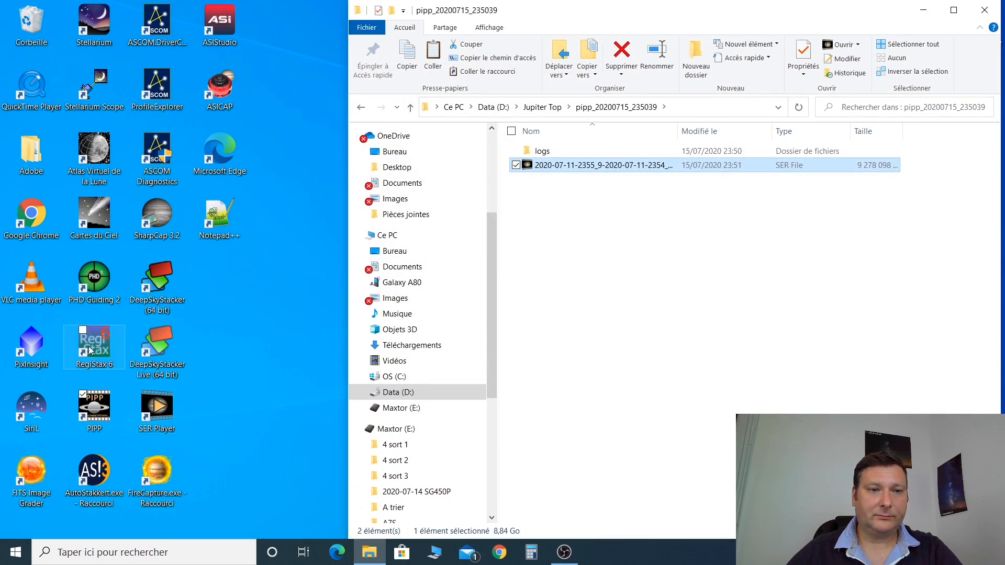
click(95, 474)
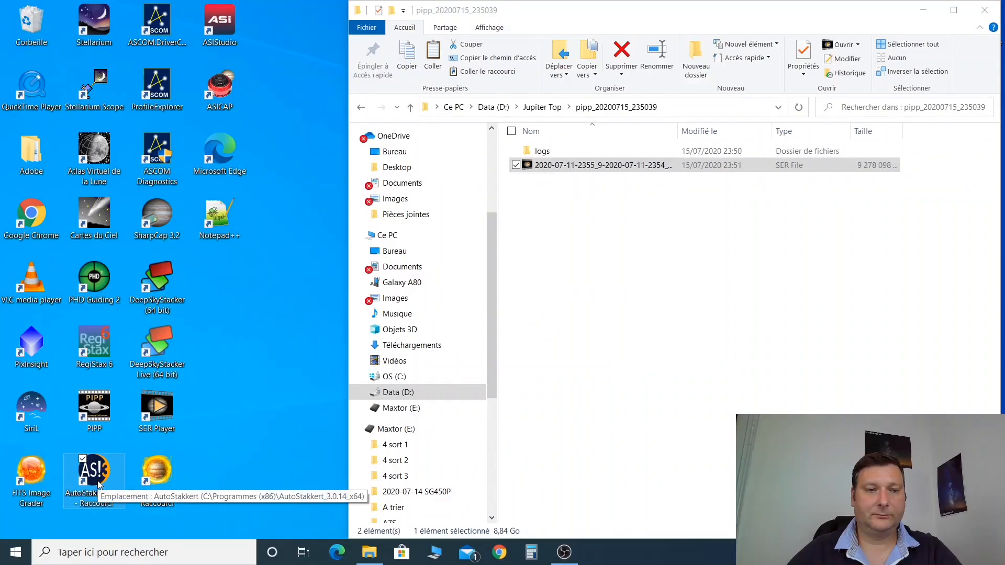
double_click(125, 459)
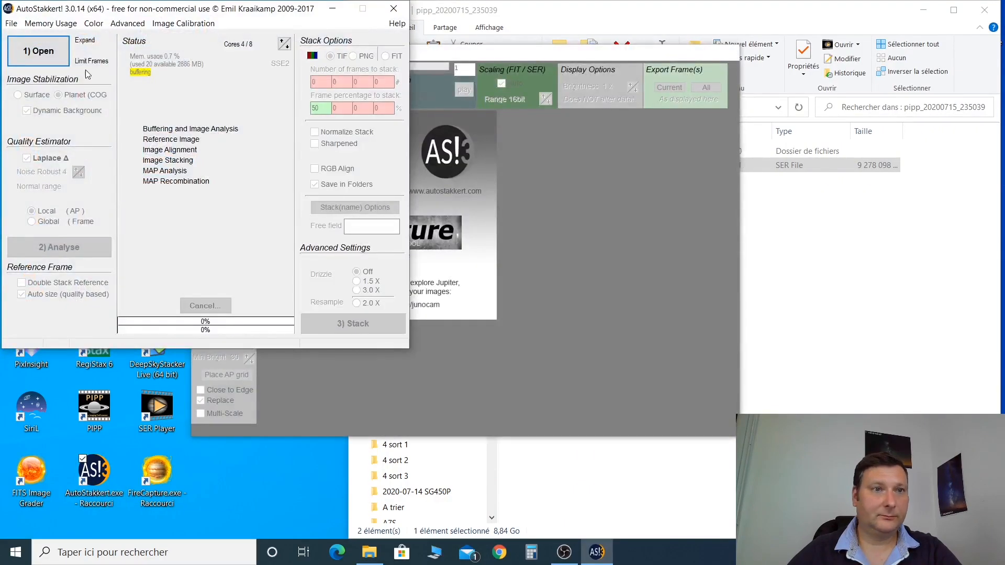
click(64, 61)
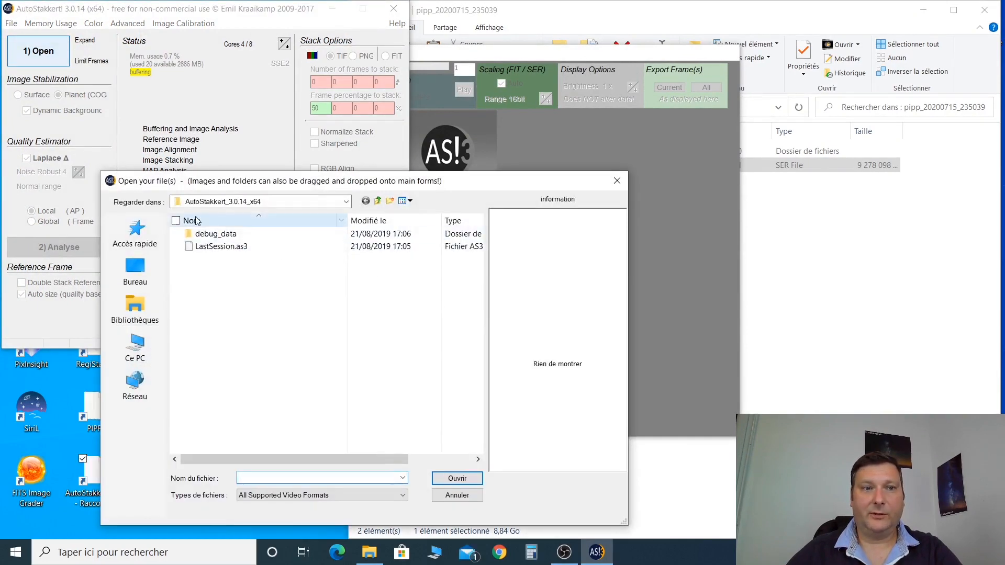
click(141, 359)
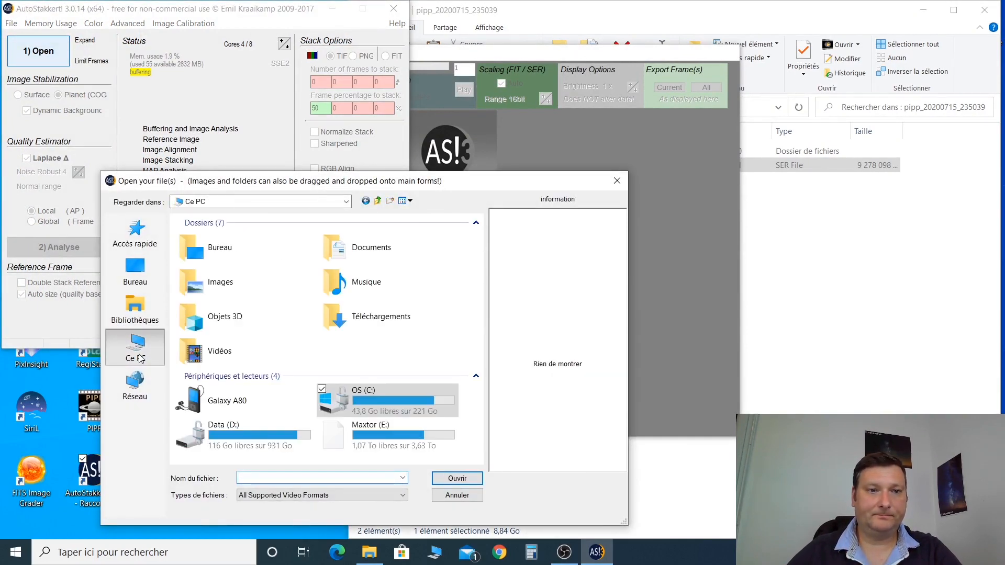
click(291, 440)
double_click(291, 440)
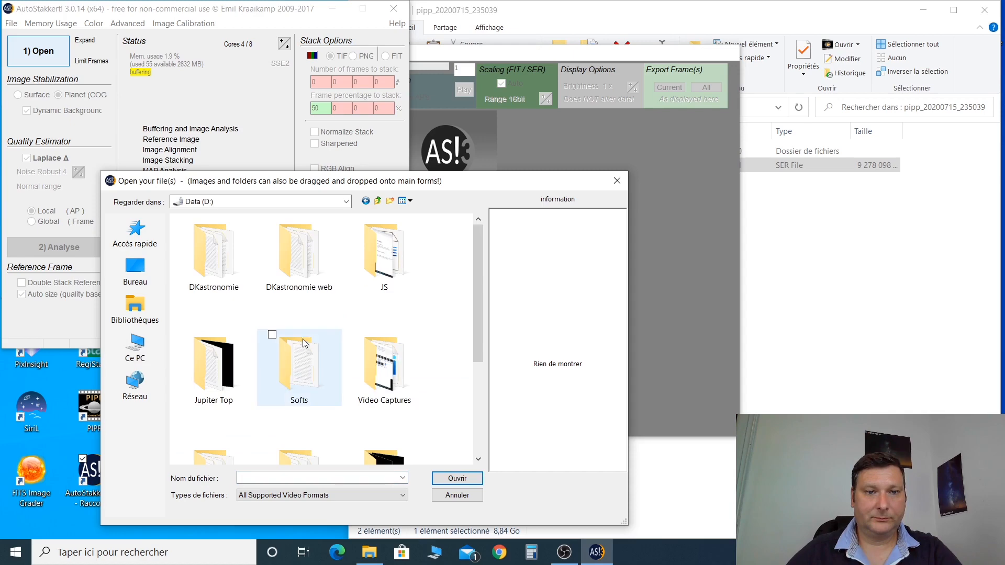
double_click(235, 391)
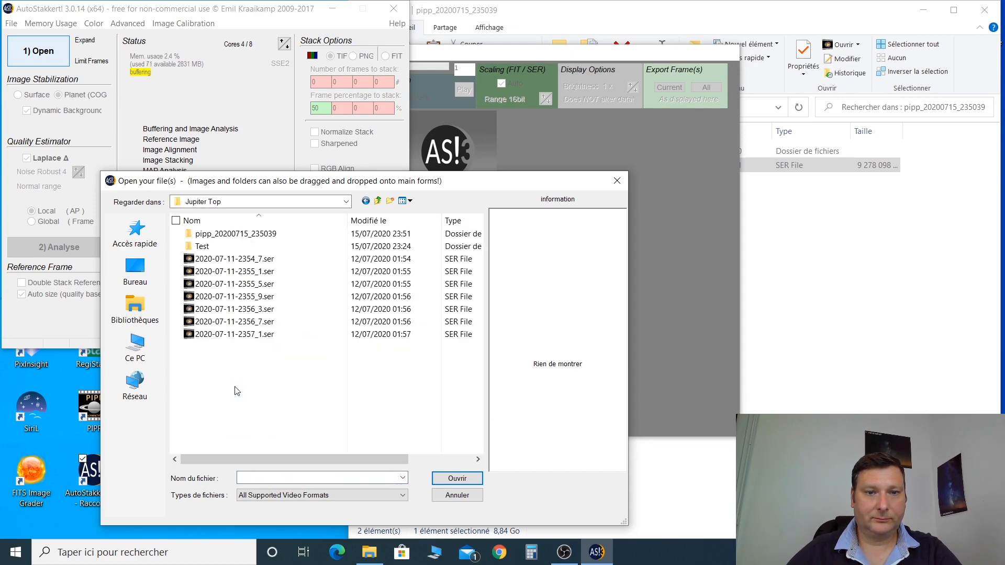
double_click(234, 234)
click(234, 246)
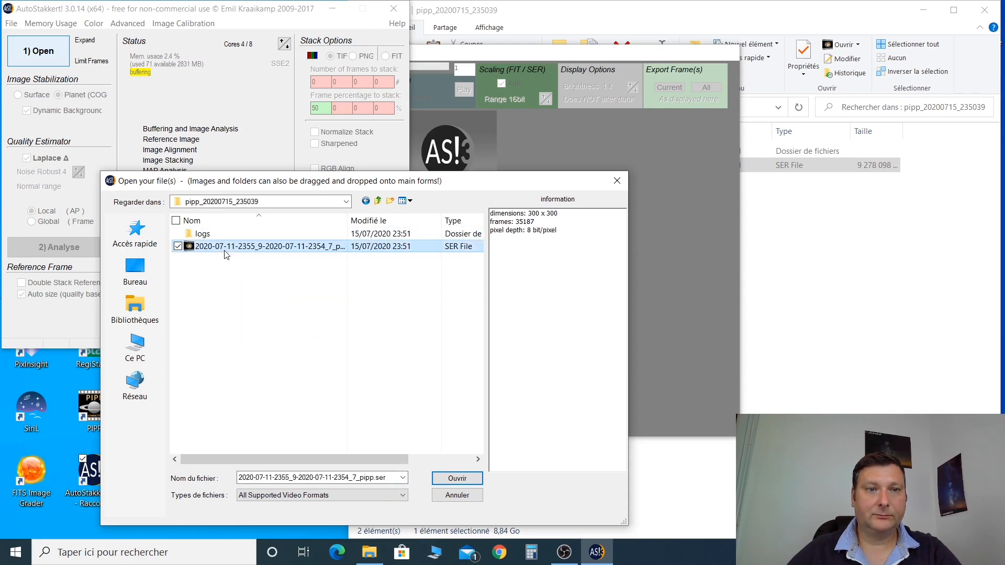
click(457, 478)
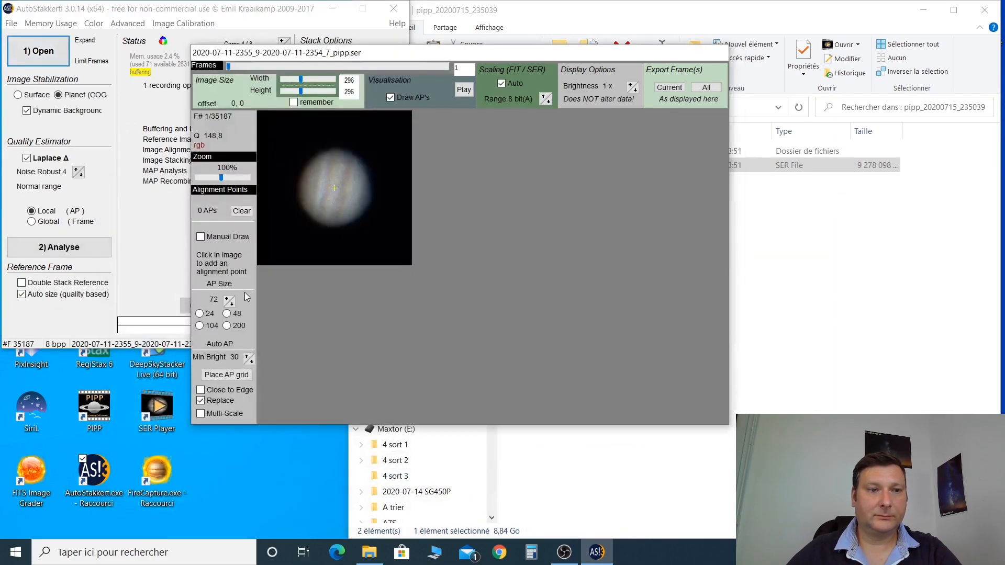
click(158, 292)
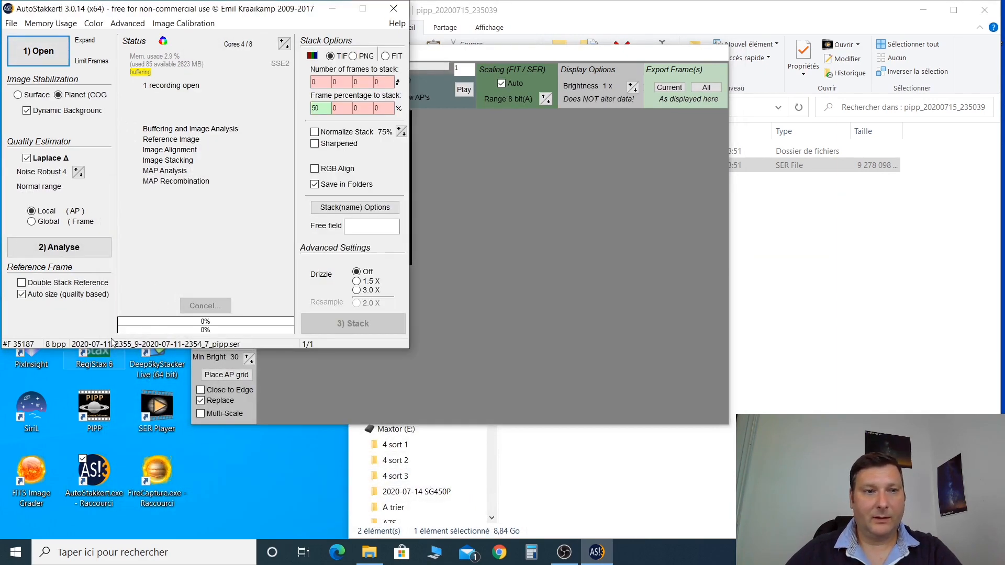
Step: Arrange the AutoStakkert! main window and the frame preview window side by side so both are readable
drag(215, 11, 262, 164)
click(366, 84)
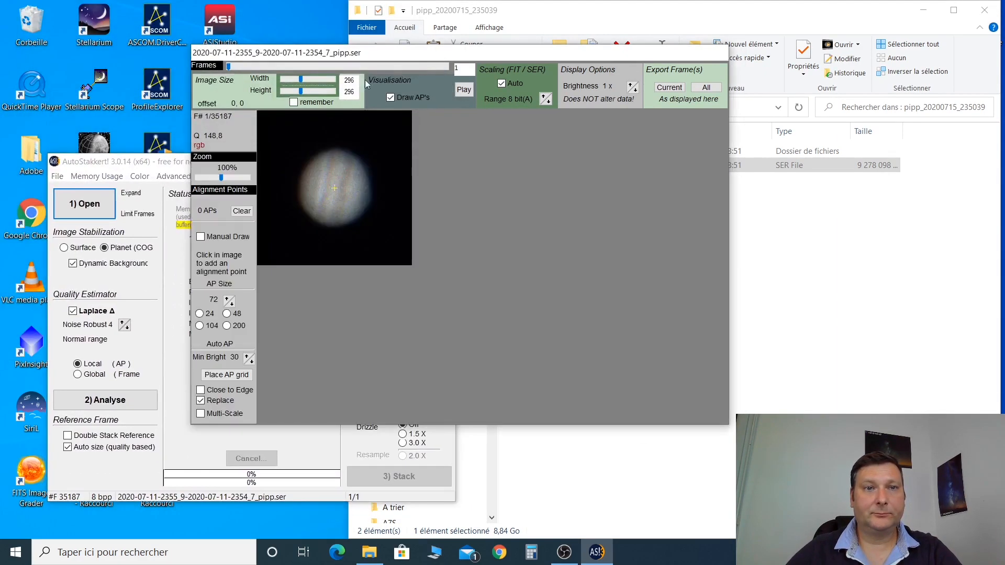
drag(396, 56, 656, 124)
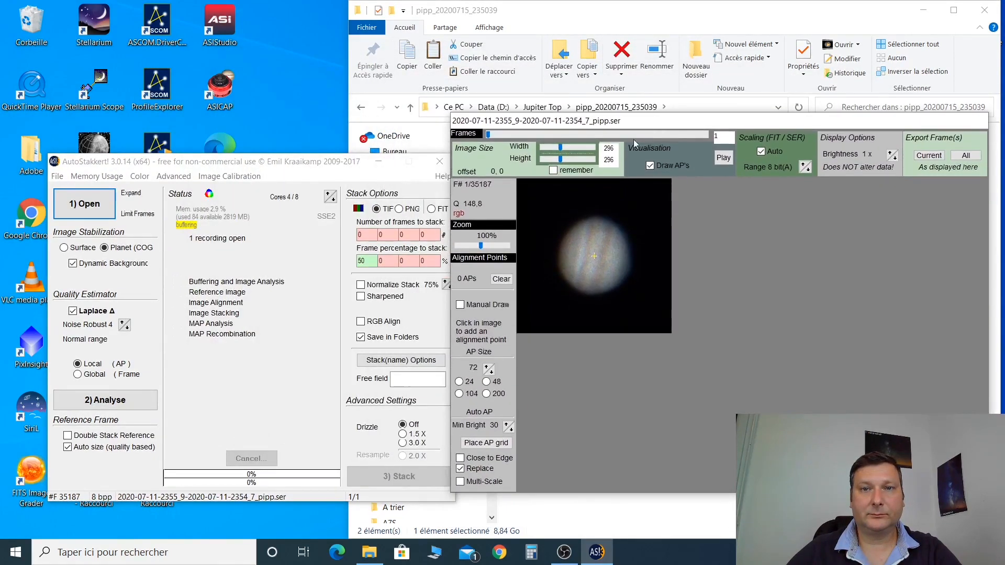
drag(337, 167, 332, 136)
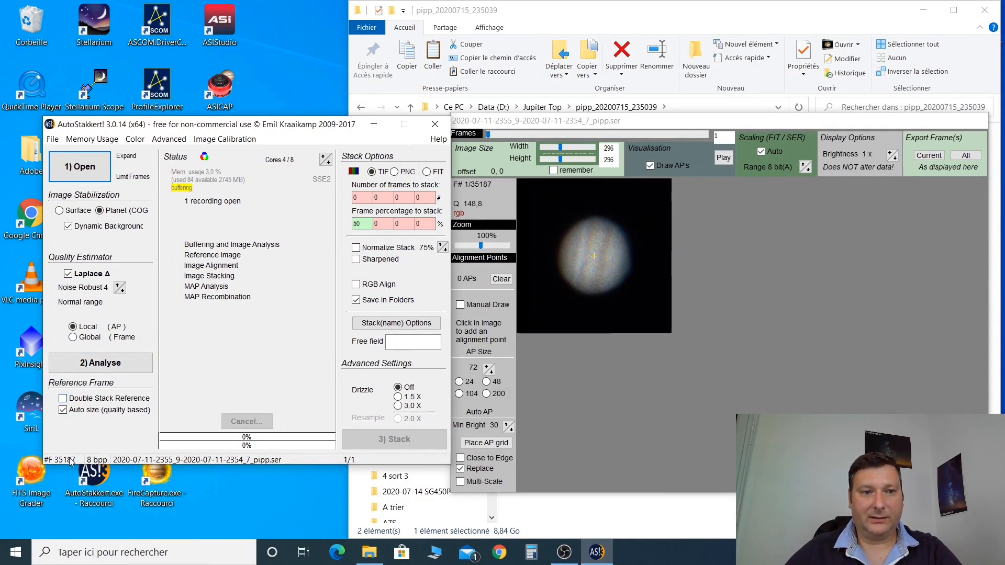
Step: Enable Double Stack Reference and analyse the quality of the Jupiter recording
click(64, 399)
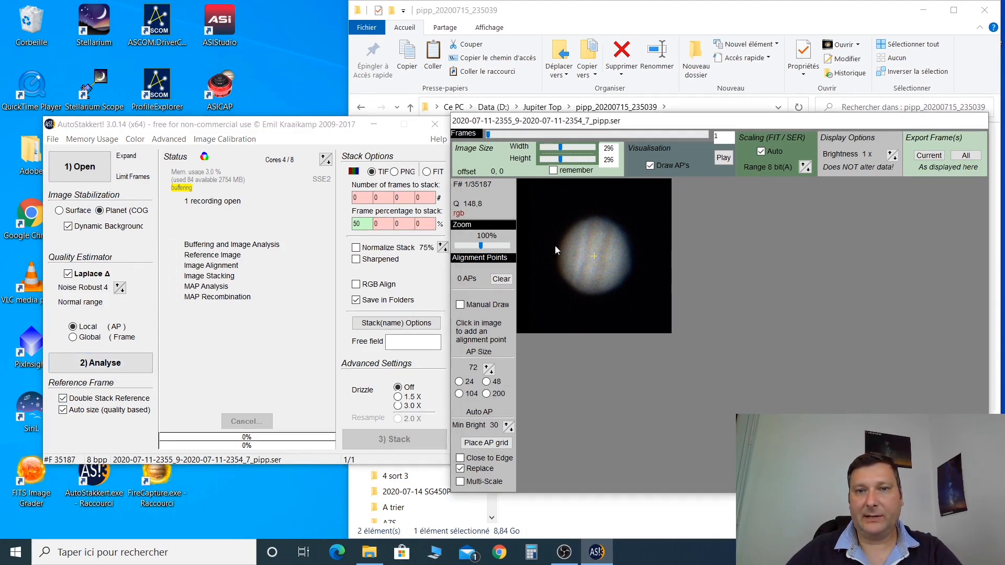
click(94, 367)
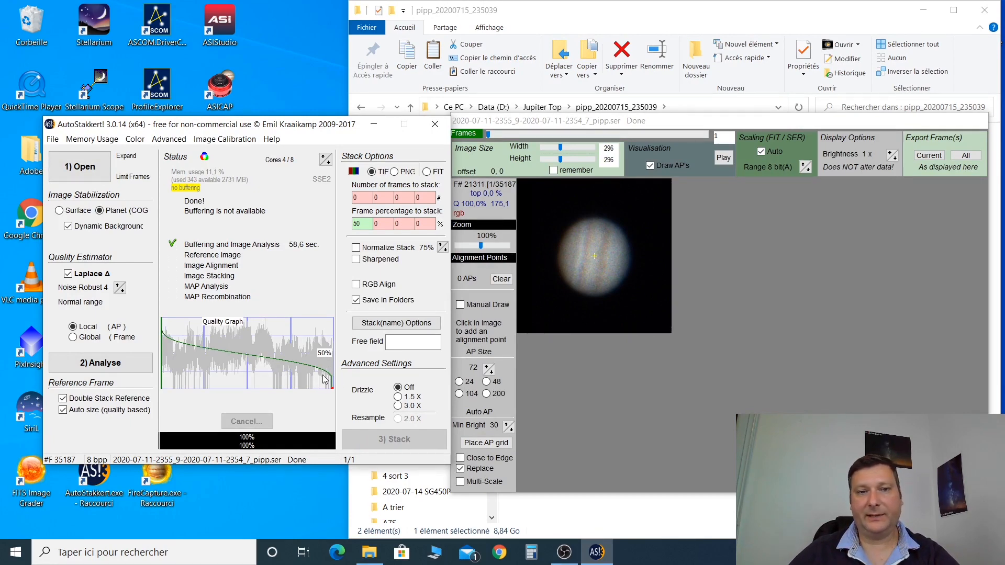
mouse_move(324, 380)
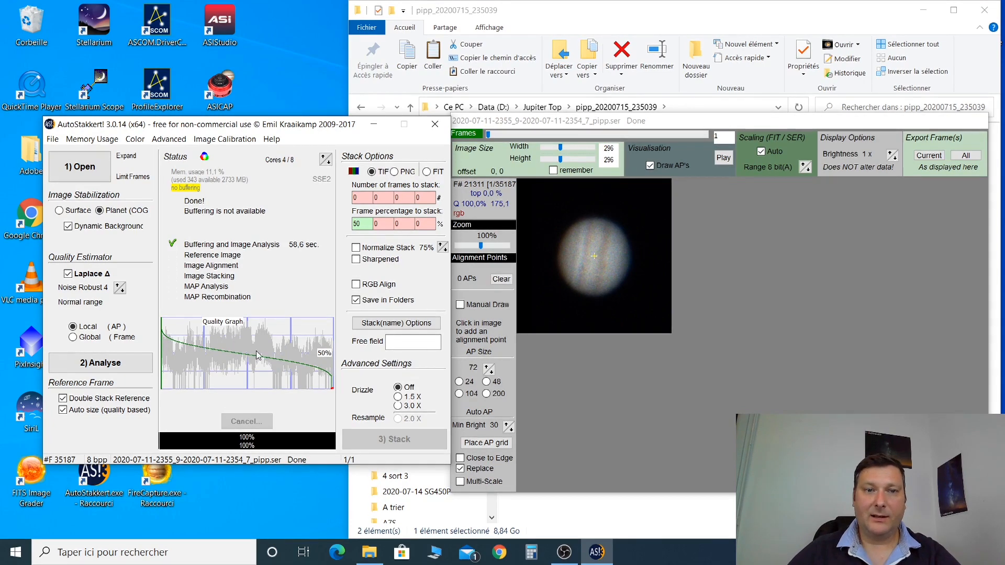
Step: Enable Normalize Stack, Sharpened and RGB Align in the stack options
click(355, 247)
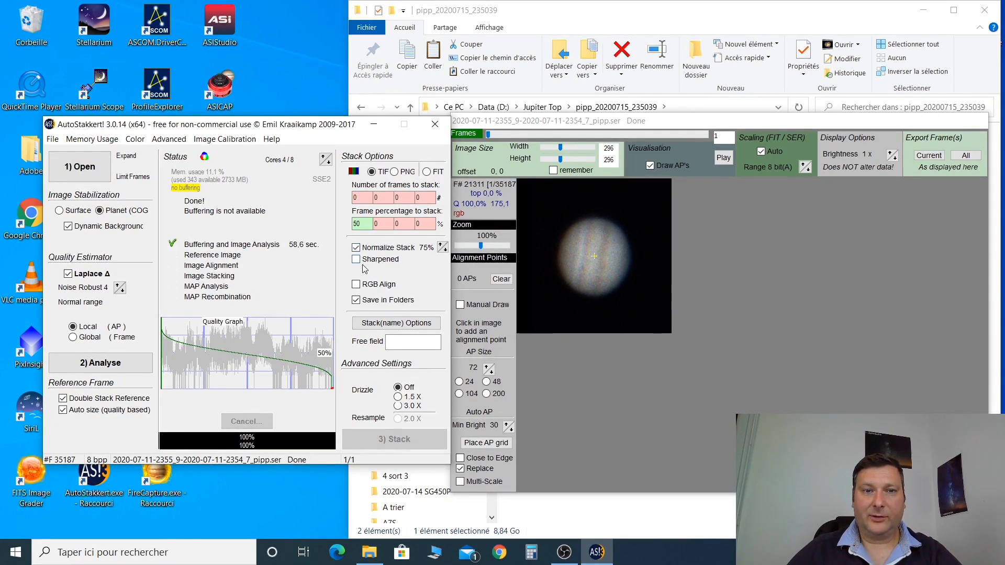
click(356, 259)
click(356, 284)
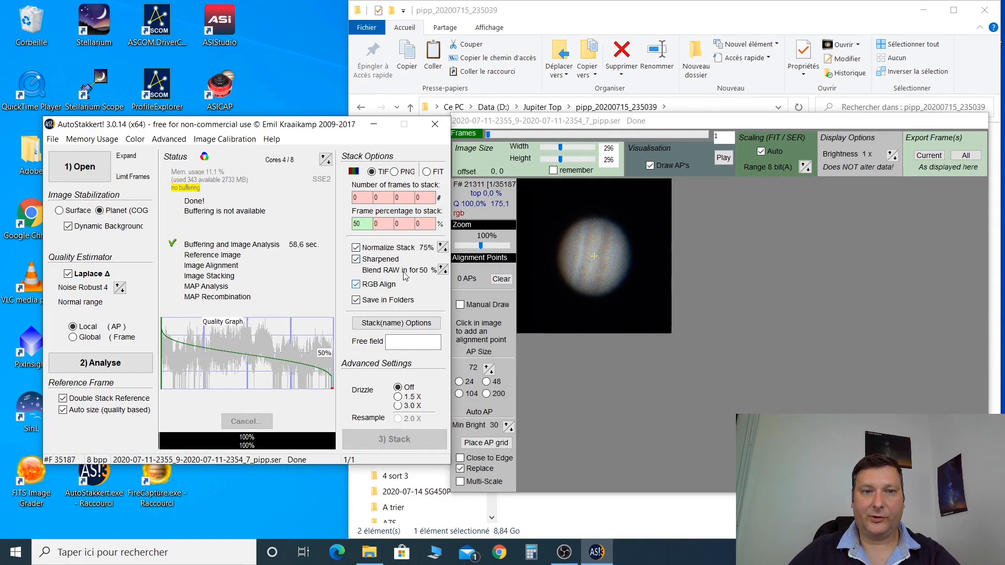
click(620, 242)
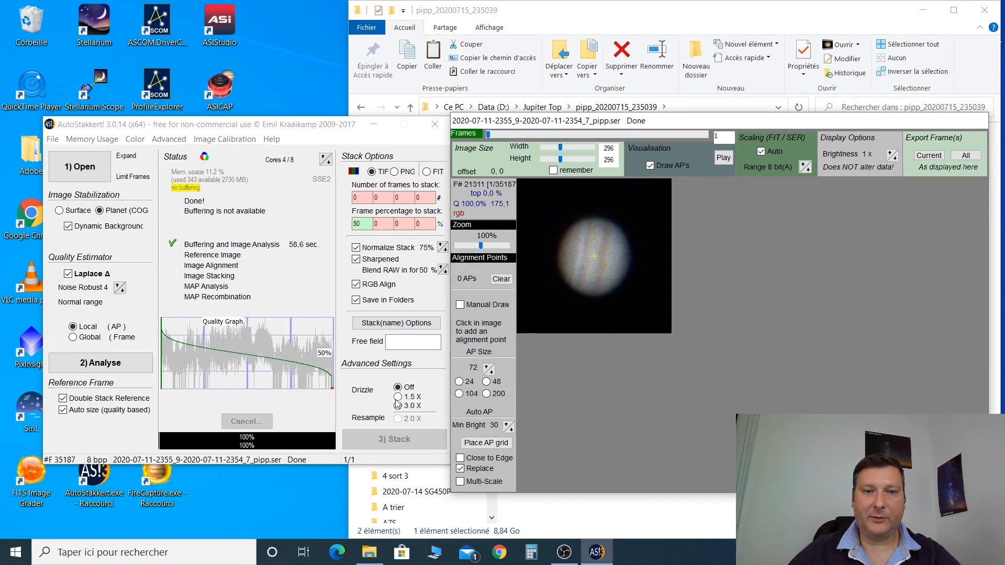
Step: Set the first two frame percentages to stack to 1% and 2%
double_click(360, 224)
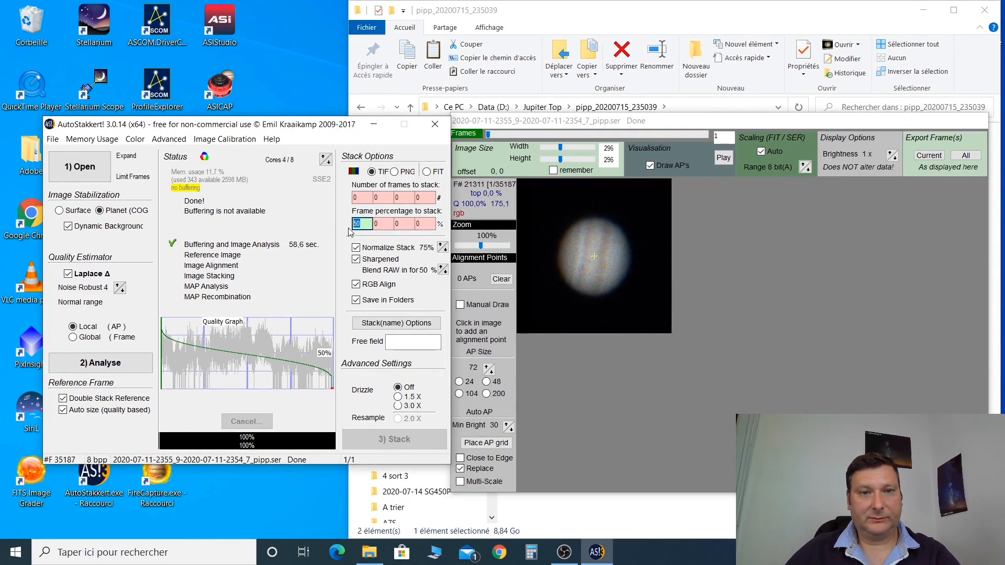
text(1)
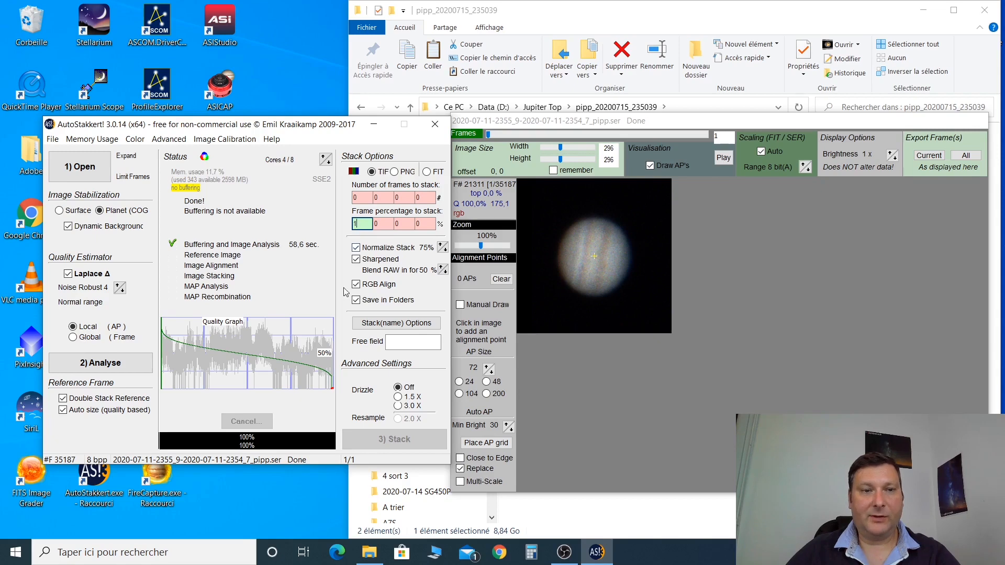
click(383, 225)
text(2)
click(405, 225)
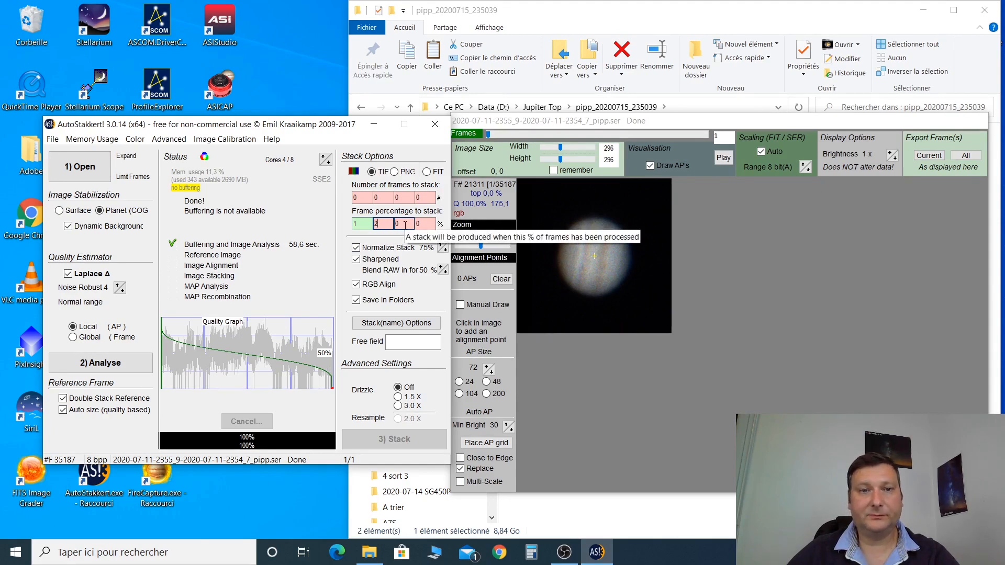
Step: Set the fourth number-of-frames-to-stack value to 500
click(366, 198)
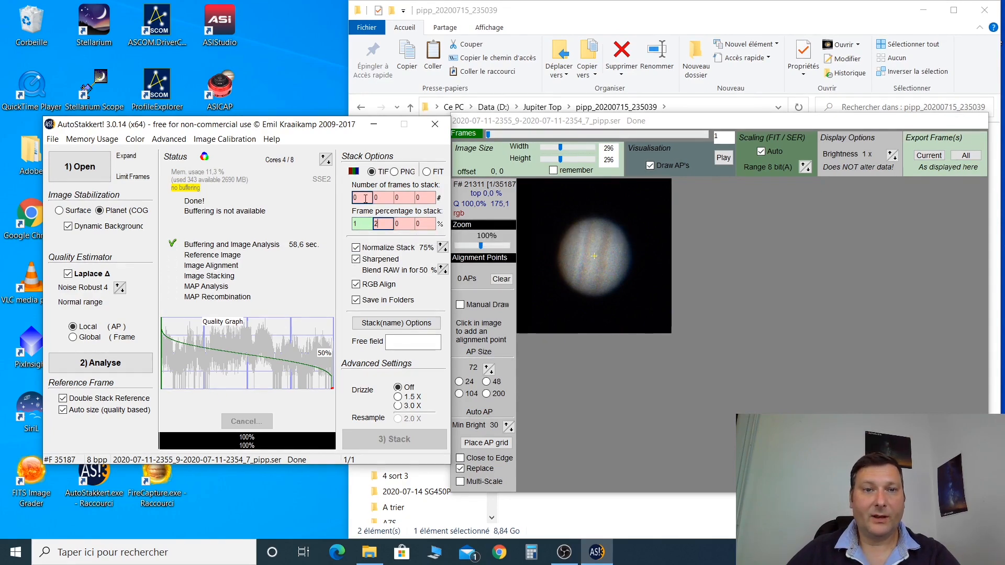
click(394, 198)
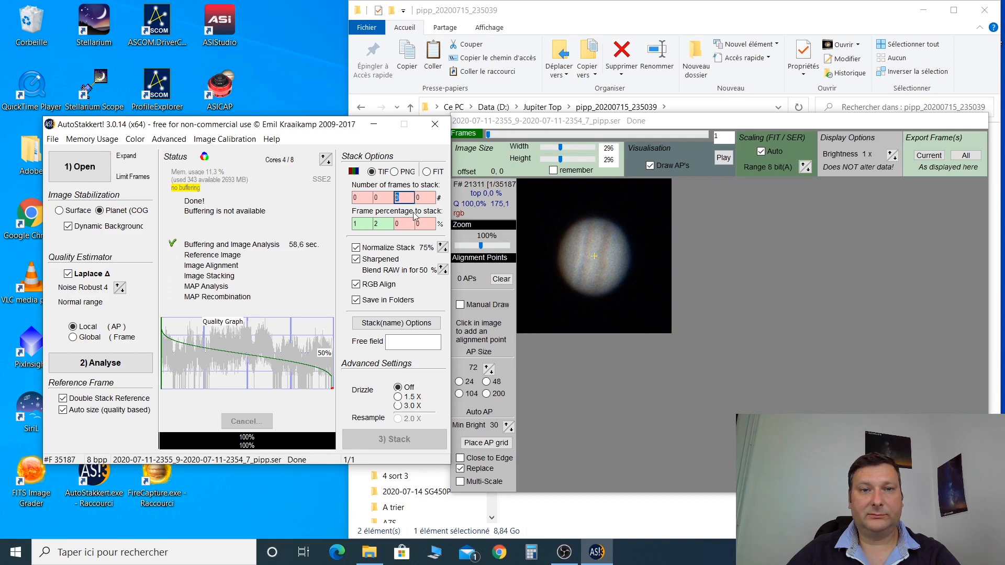
click(417, 197)
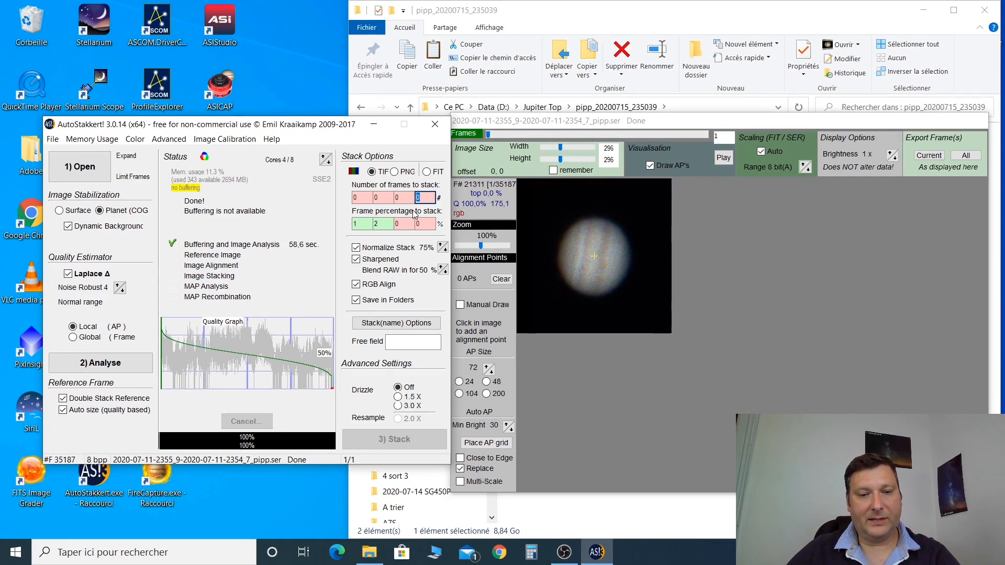
text(500)
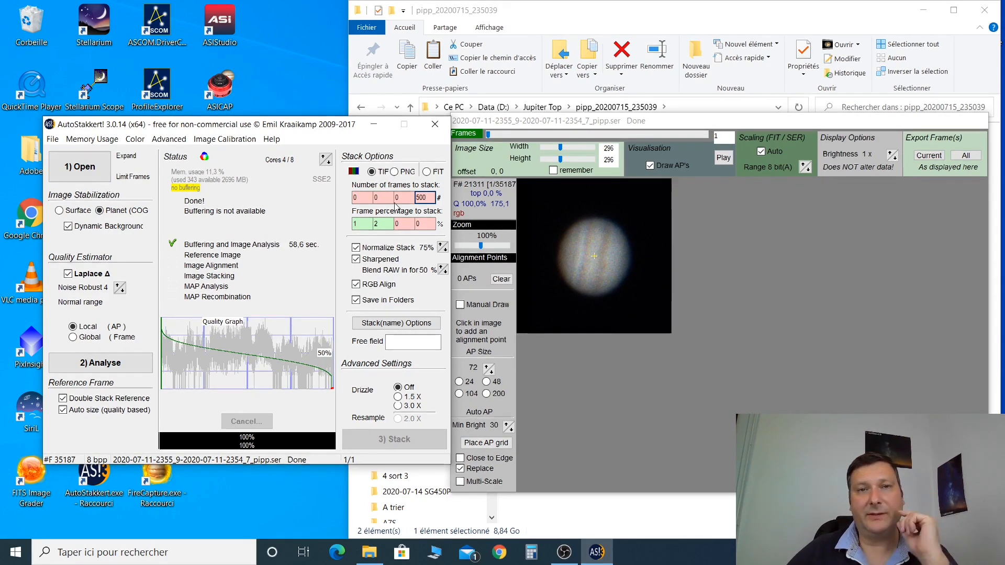
click(410, 228)
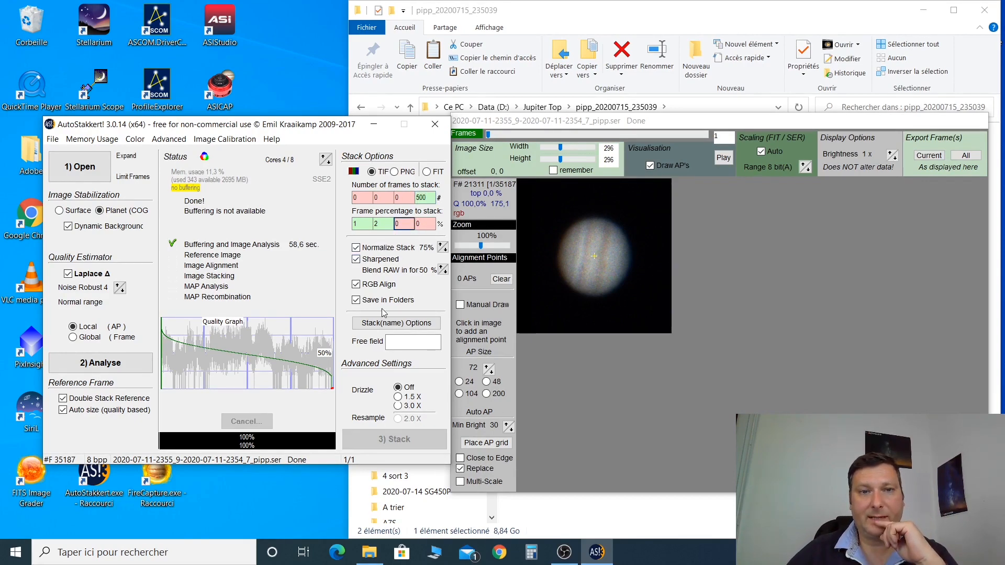
click(356, 223)
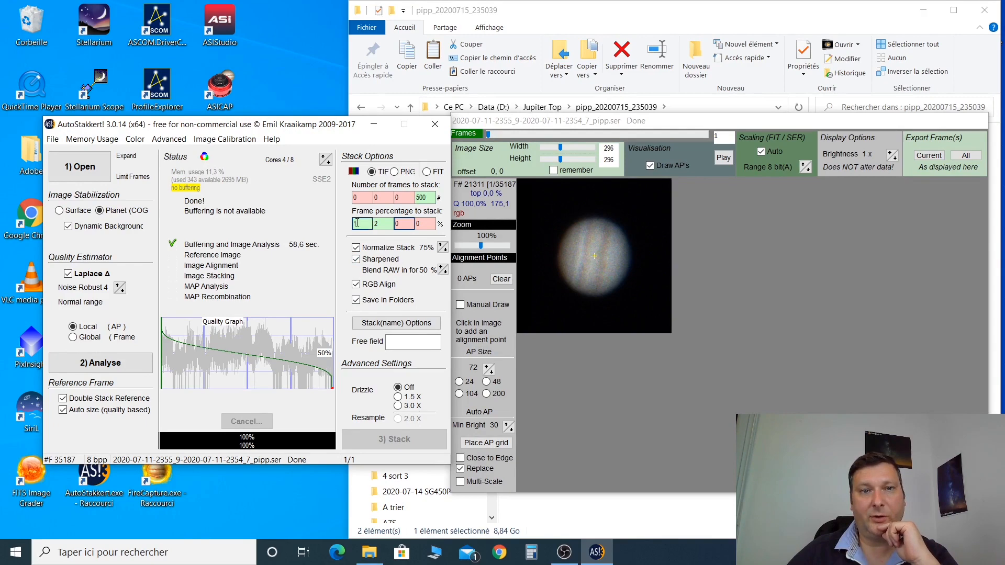
click(390, 224)
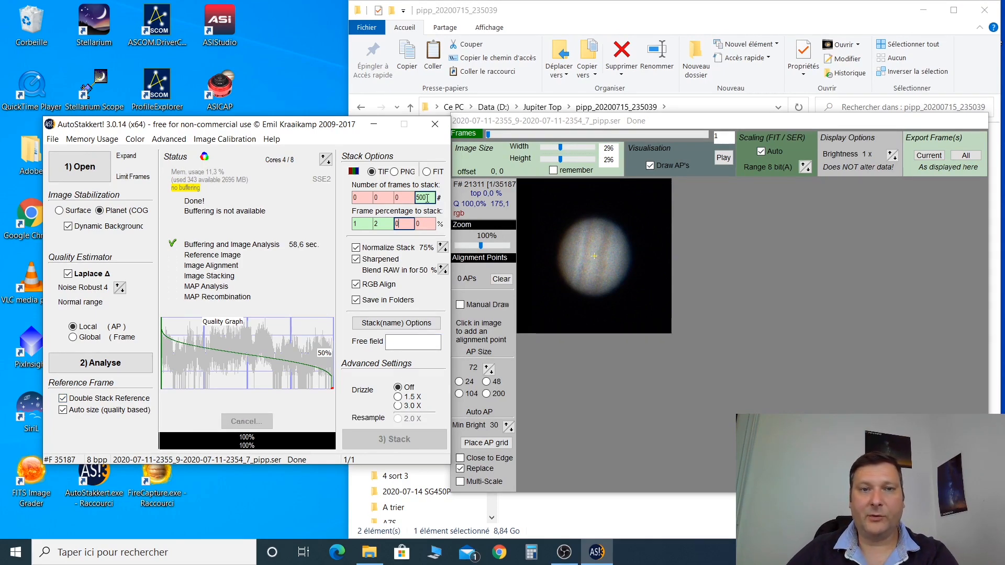
click(355, 198)
double_click(355, 198)
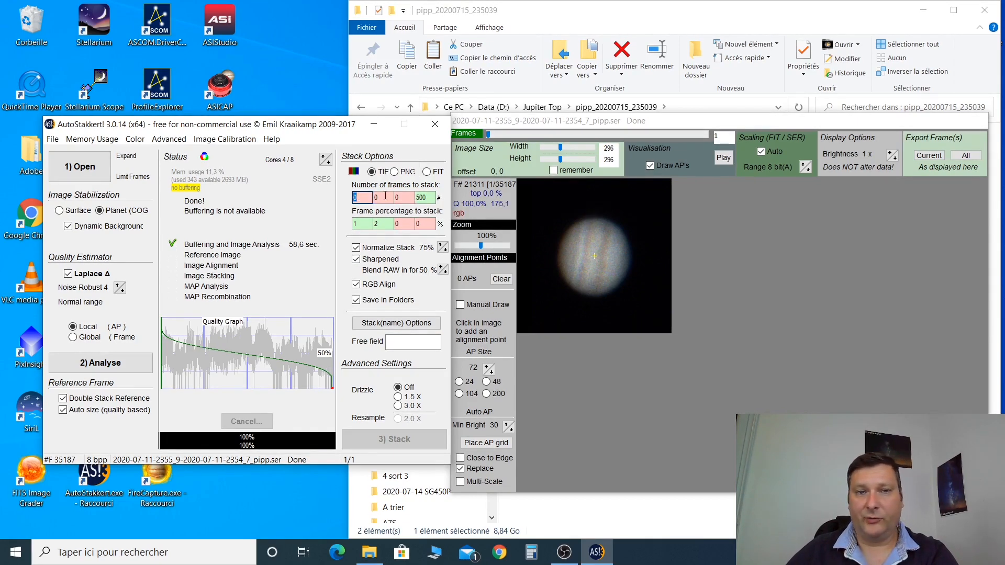
Step: Set the third frame percentage to stack to 2% and reset the second one to 0
click(401, 224)
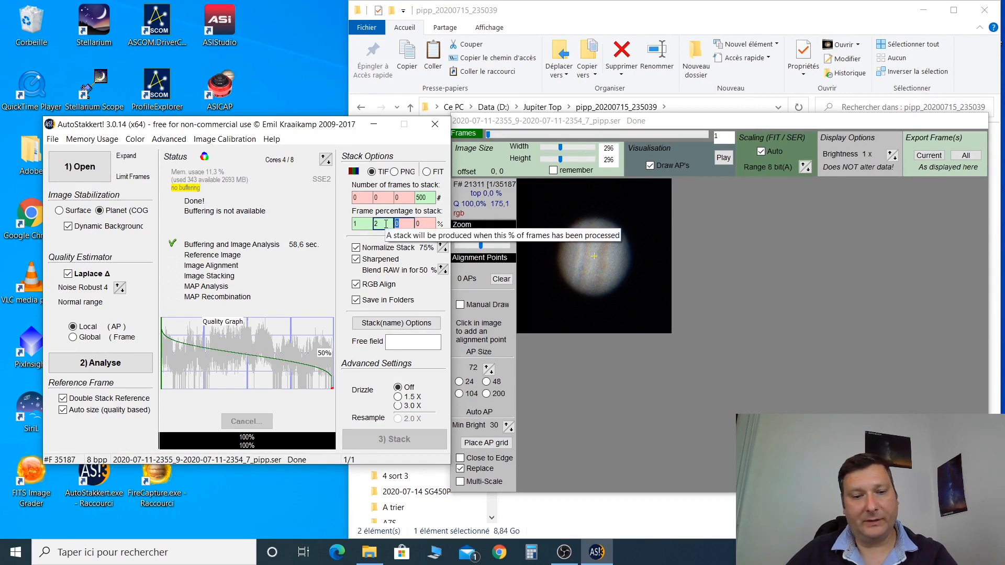
text(2)
key(shift+Tab)
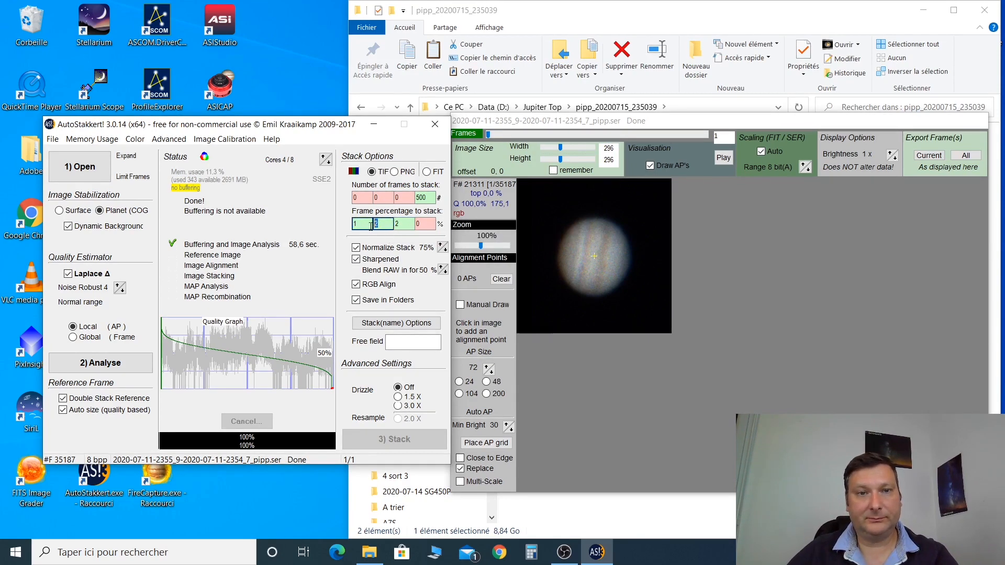
text(0)
key(shift+Tab)
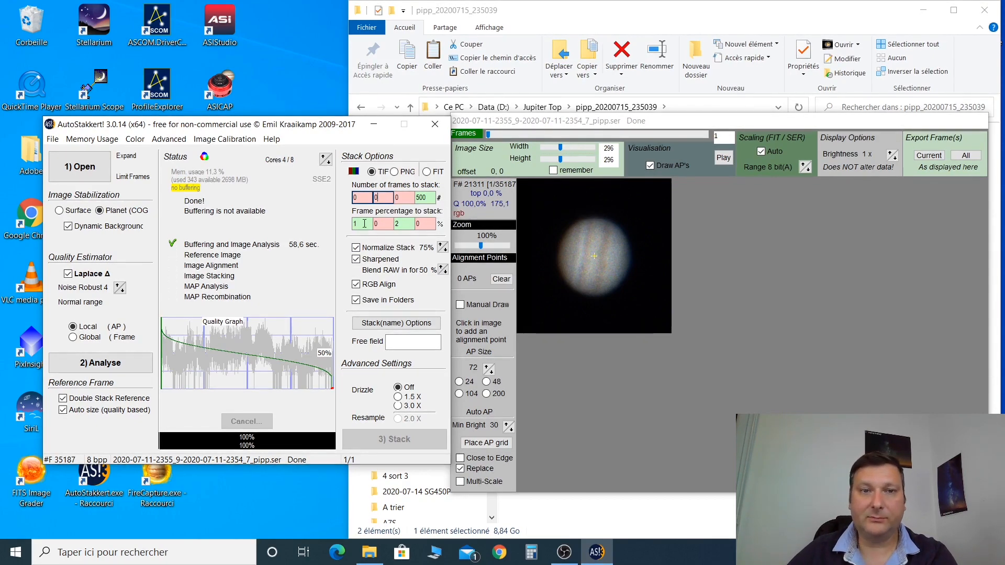
Step: Place an alignment point grid over Jupiter with AP size 16, Close to Edge and Multi-Scale enabled
click(579, 339)
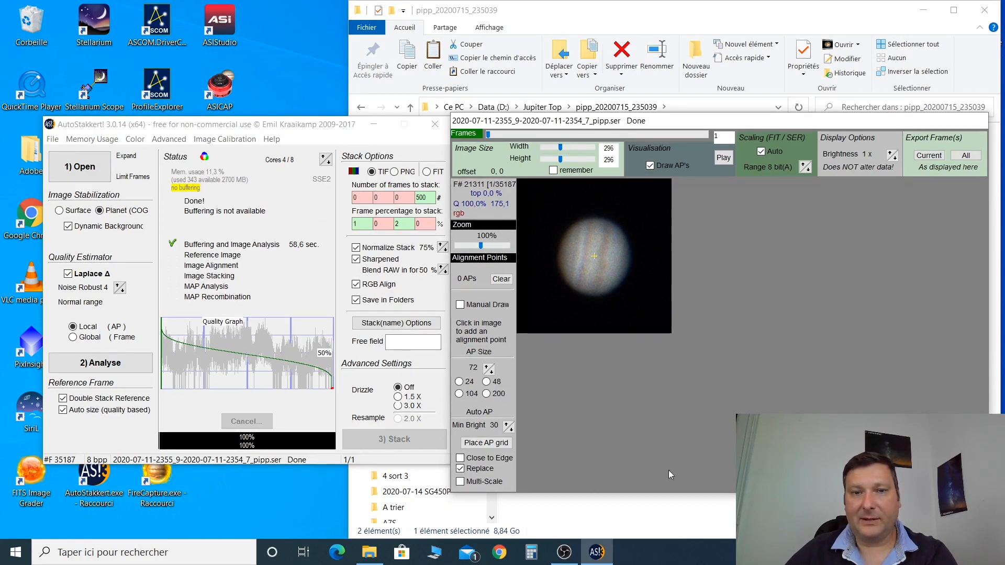
drag(479, 246, 537, 252)
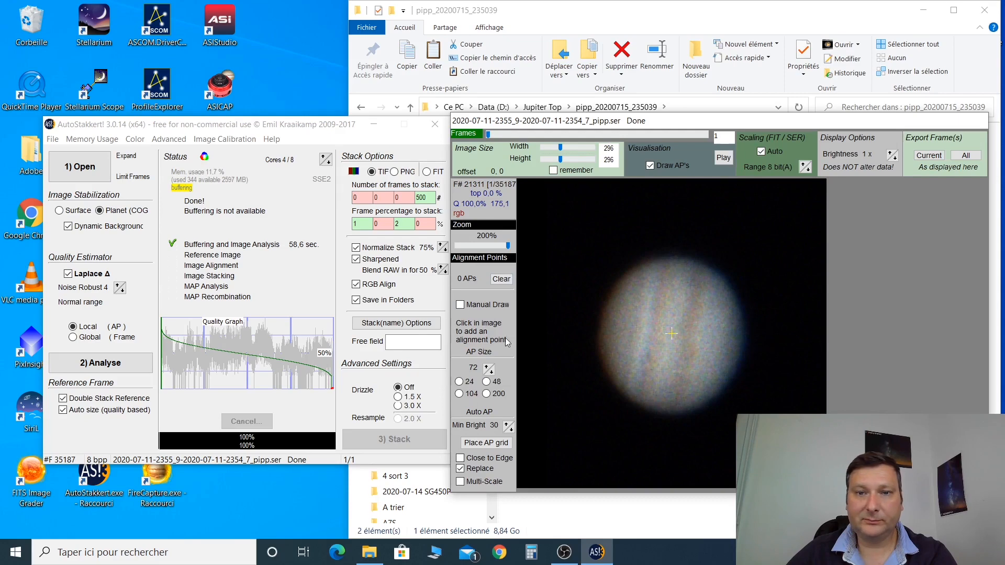
mouse_move(487, 134)
mouse_down()
mouse_move(651, 141)
mouse_move(466, 137)
mouse_move(458, 148)
mouse_up()
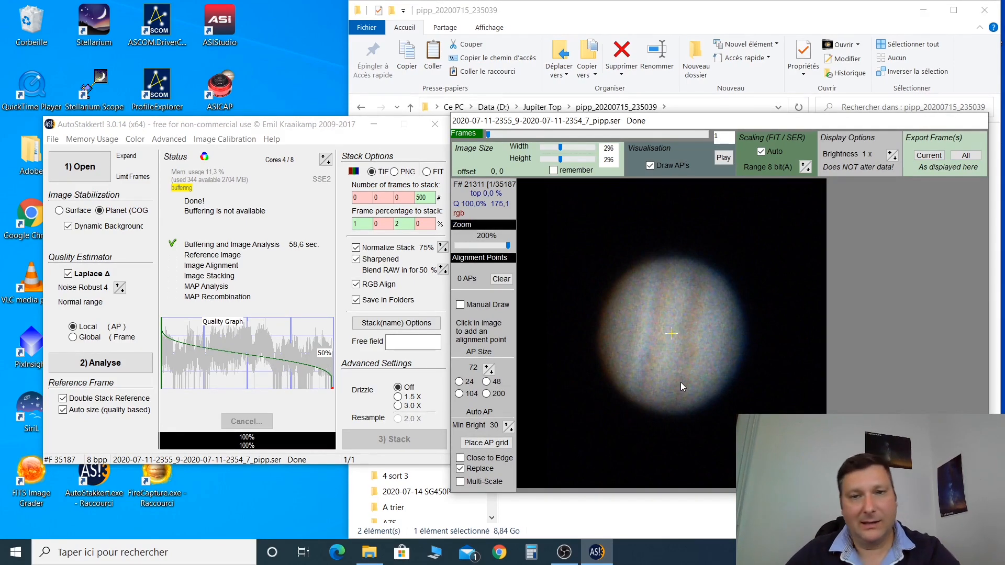
click(491, 373)
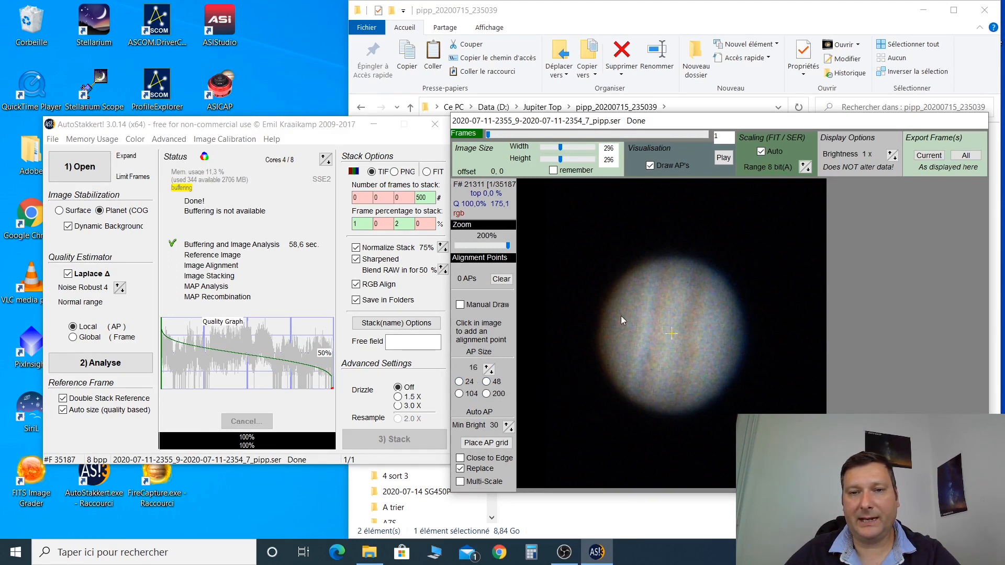
click(460, 458)
click(460, 482)
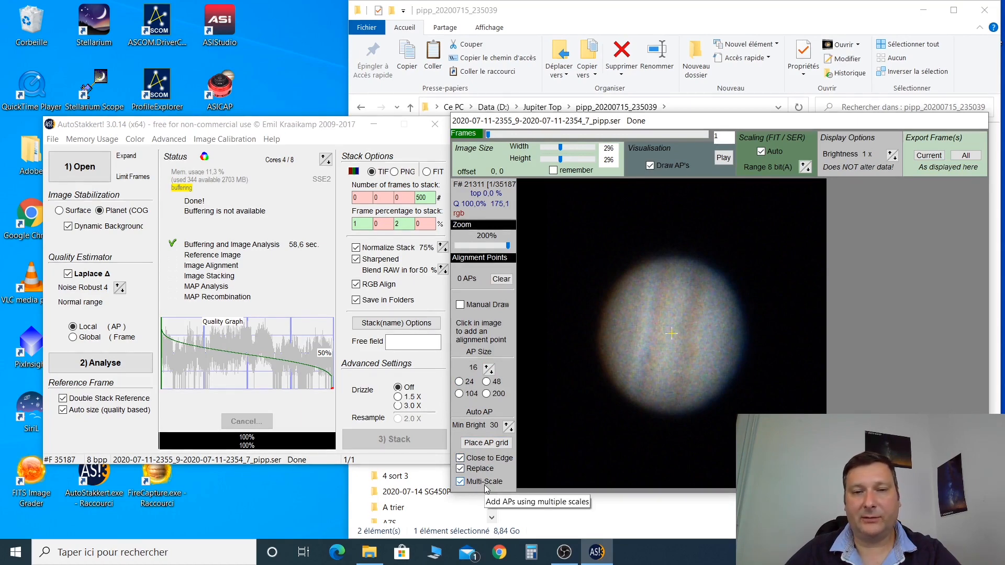
click(486, 444)
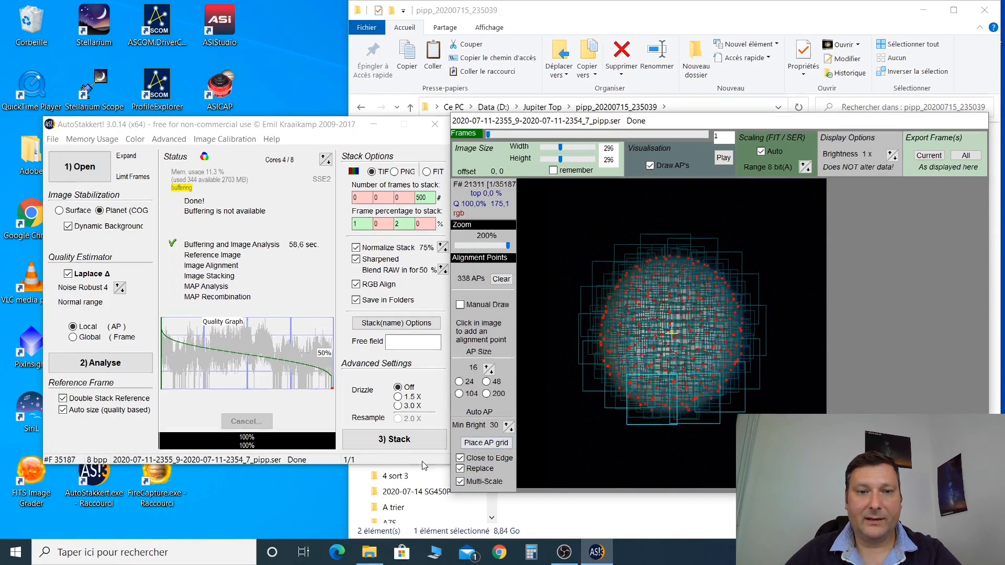
Step: Stack the recording and move the AutoStakkert! windows aside to uncover the output folders in the file explorer
click(401, 442)
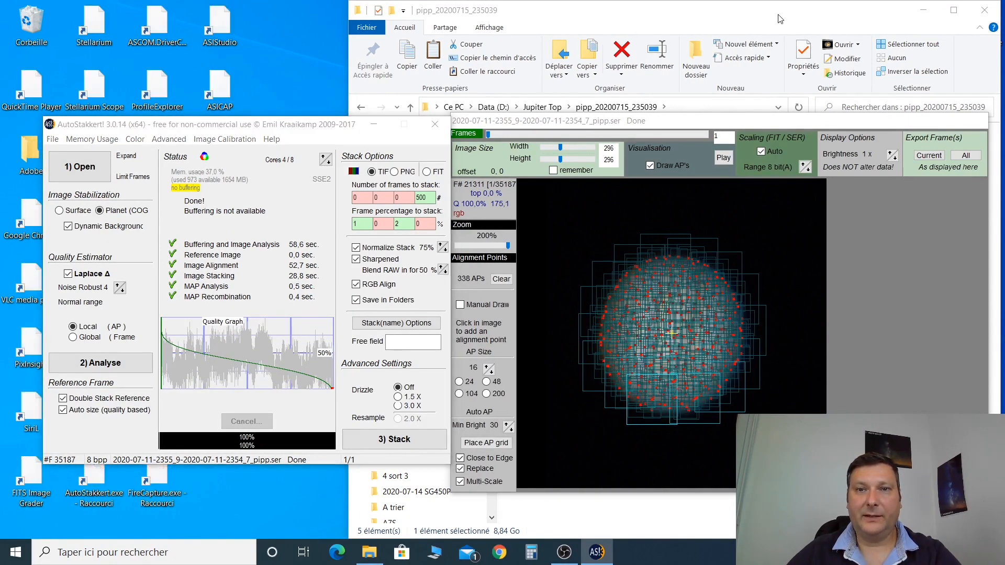
click(768, 27)
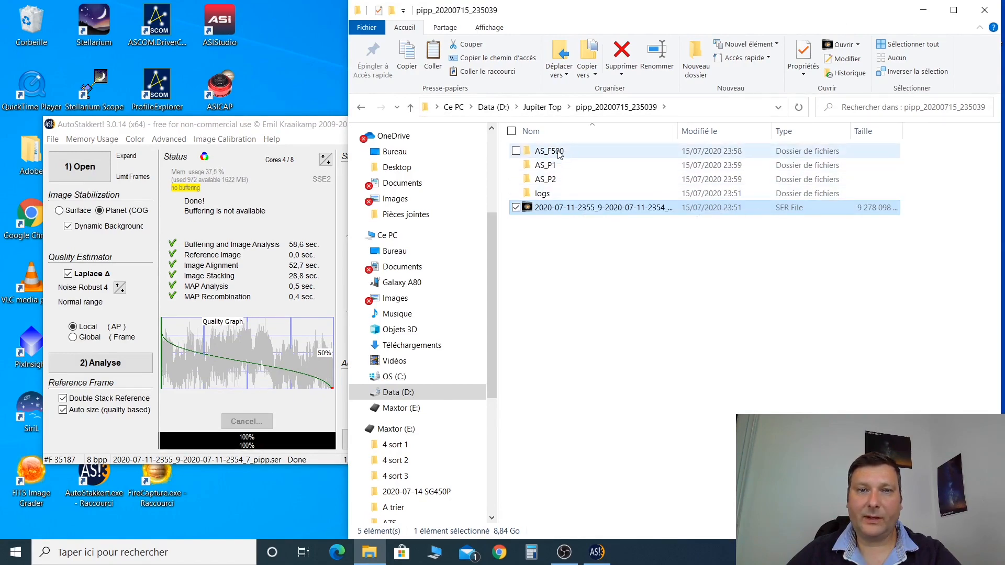
click(313, 131)
drag(313, 131, 279, 190)
drag(635, 123, 597, 231)
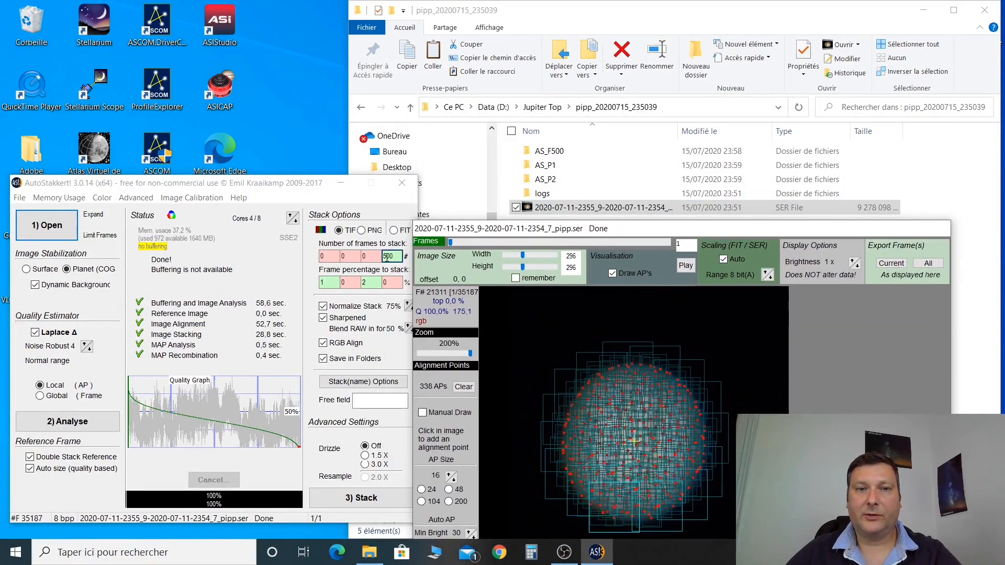
Step: Open the unsharpened stacked TIF from the AS_F500 folder and inspect Jupiter enlarged in the photo viewer
double_click(555, 155)
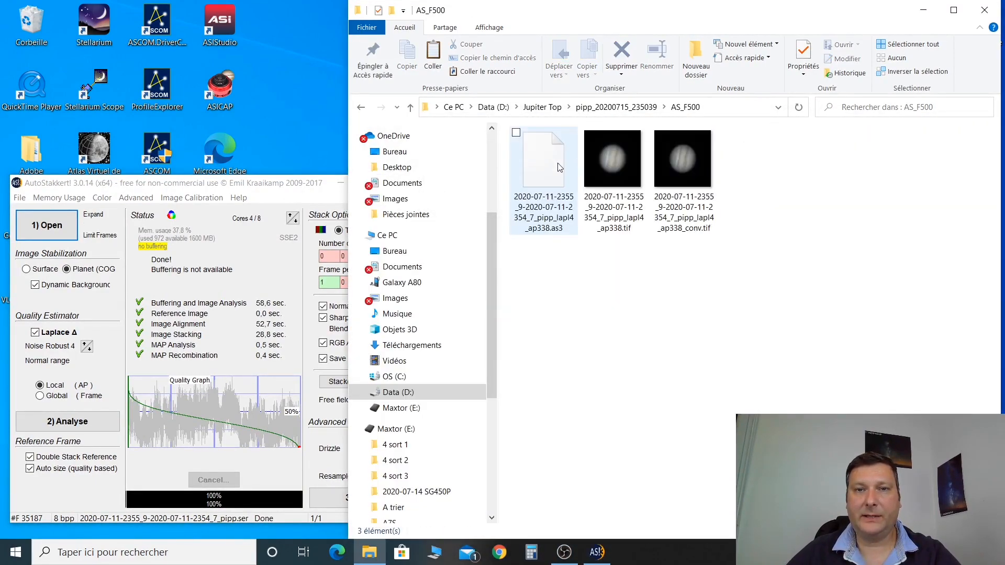
double_click(623, 174)
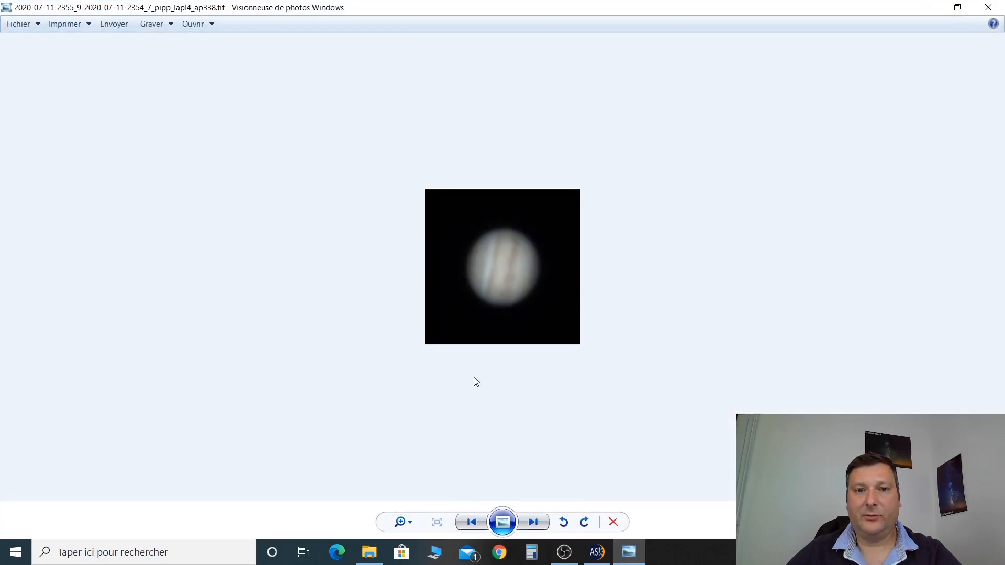
click(414, 522)
mouse_move(412, 514)
mouse_down()
mouse_move(412, 481)
mouse_move(413, 499)
mouse_up()
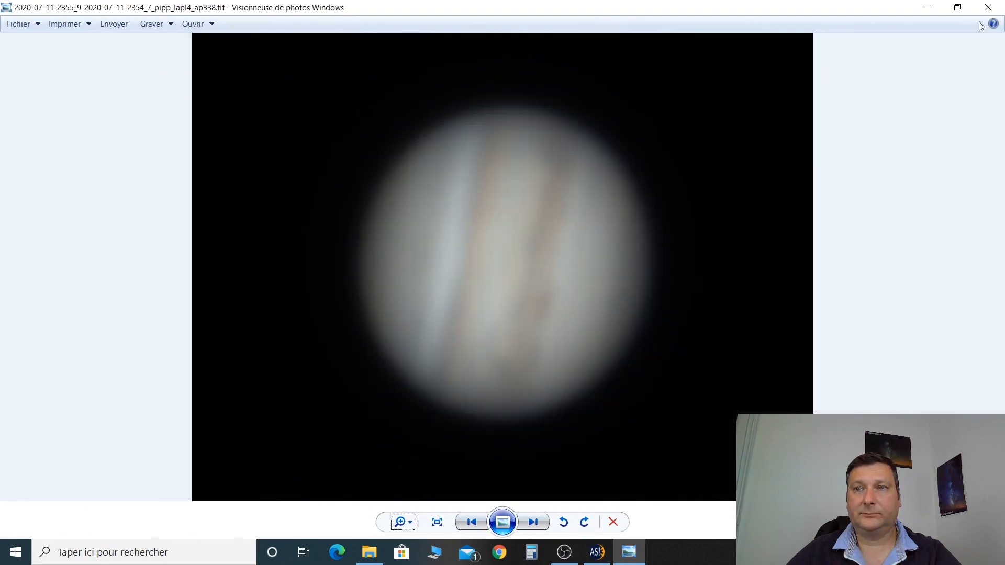
Step: Open the sharpened ap338_conv.tif from the AS_F500 folder, inspect Jupiter enlarged, and close the photo viewer
click(988, 8)
double_click(683, 168)
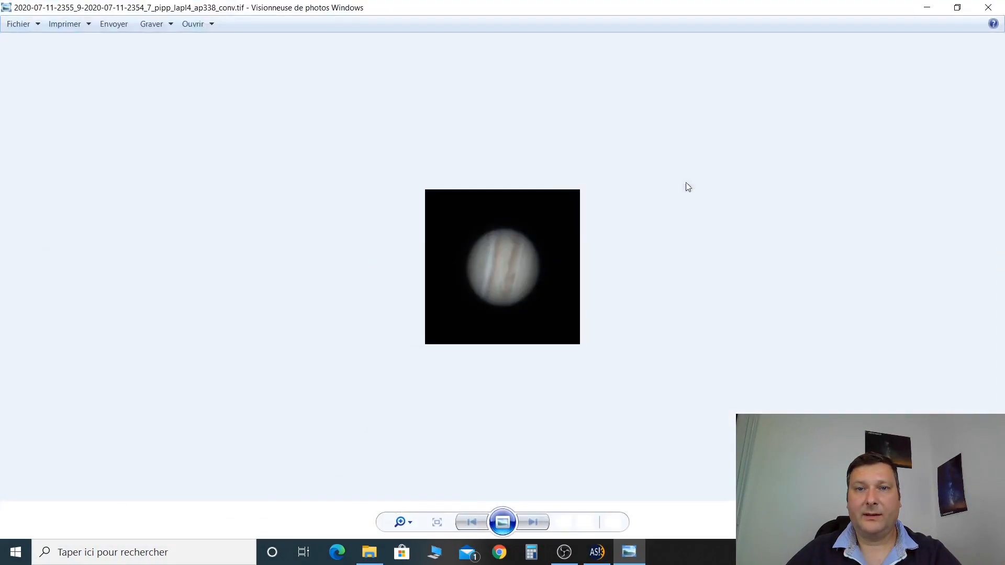
click(413, 522)
drag(413, 522, 420, 498)
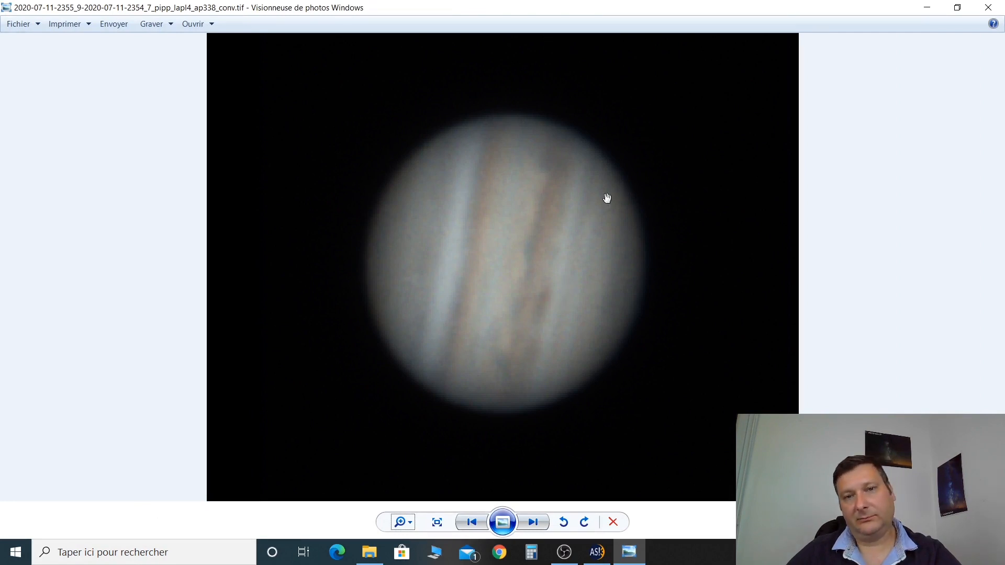
click(994, 12)
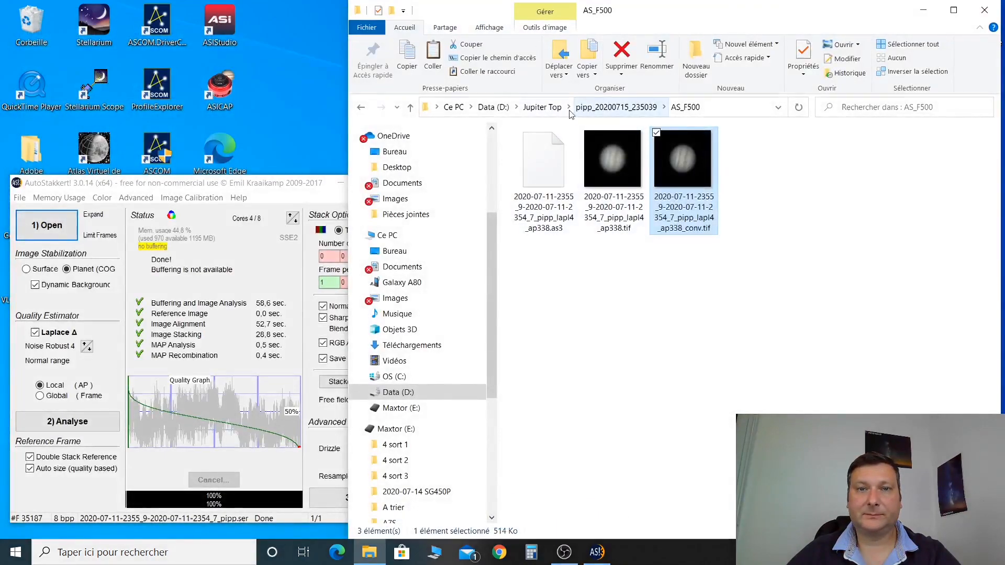
Step: Open the unsharpened ap338.tif from the AS_P1 folder and inspect Jupiter enlarged in the photo viewer
click(605, 109)
click(300, 202)
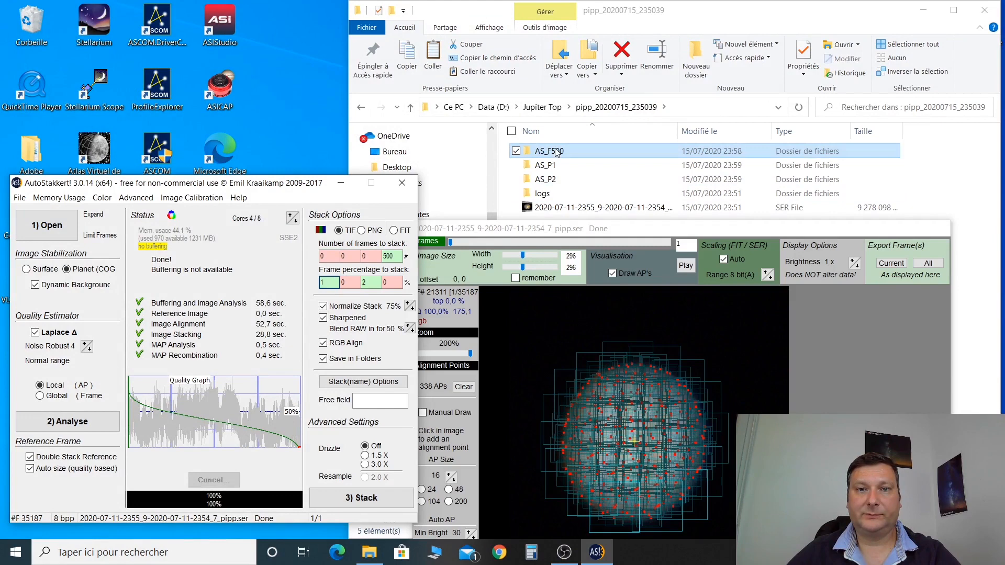
click(556, 166)
double_click(556, 166)
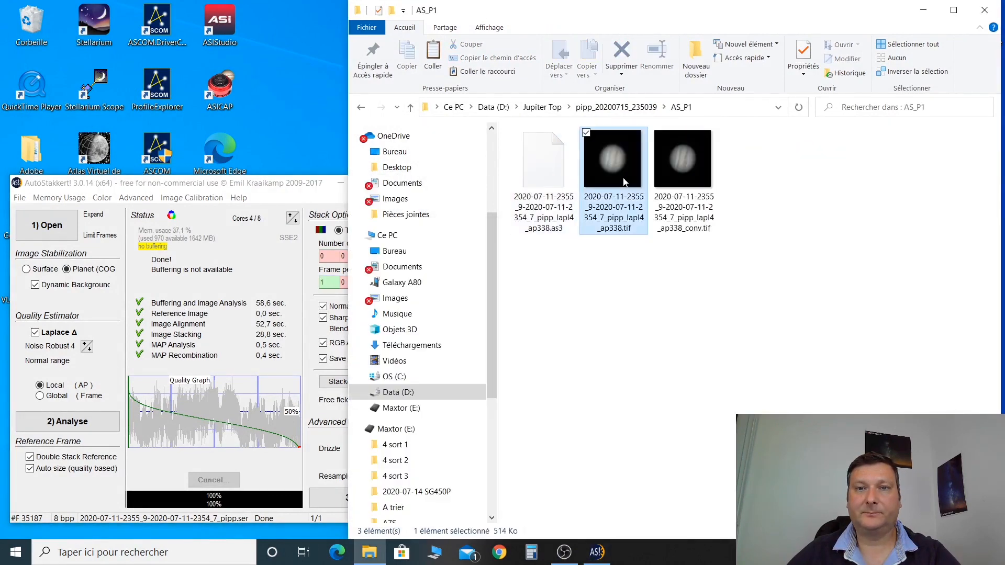
double_click(623, 181)
scroll(477, 417, up, 3)
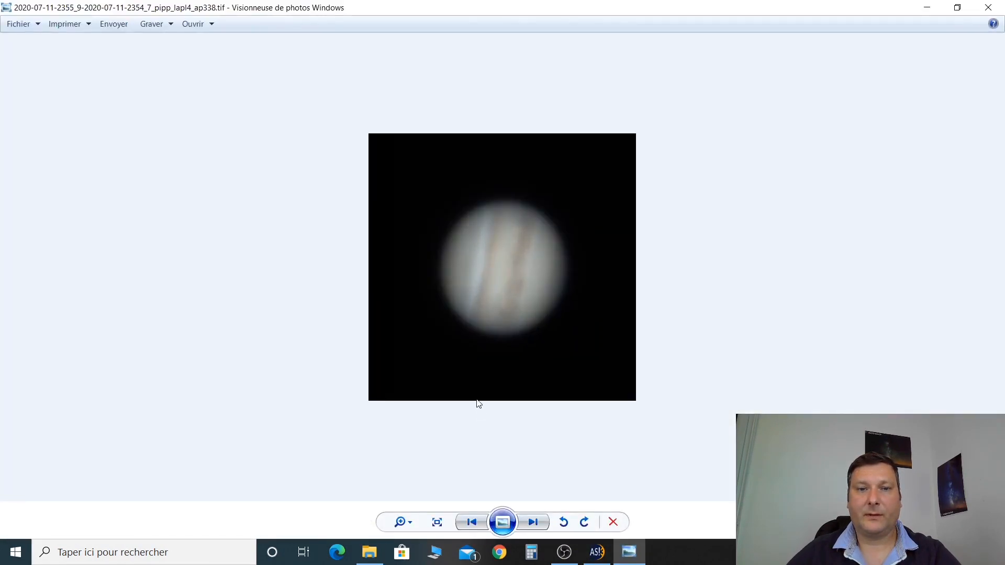
scroll(494, 390, down, 3)
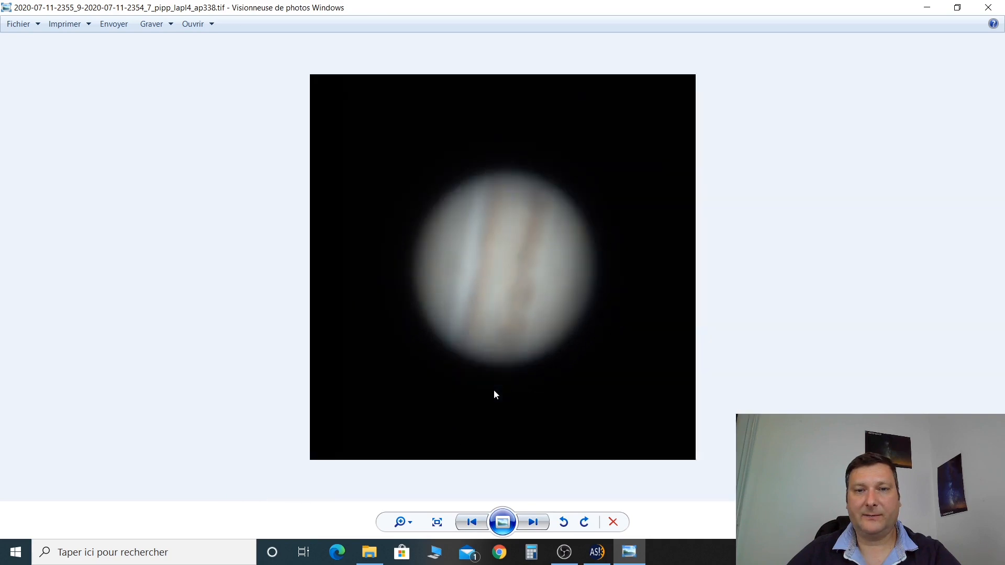
Step: Inspect the sharpened ap338_conv.tif of the AS_P1 folder enlarged, and close the photo viewer
click(536, 521)
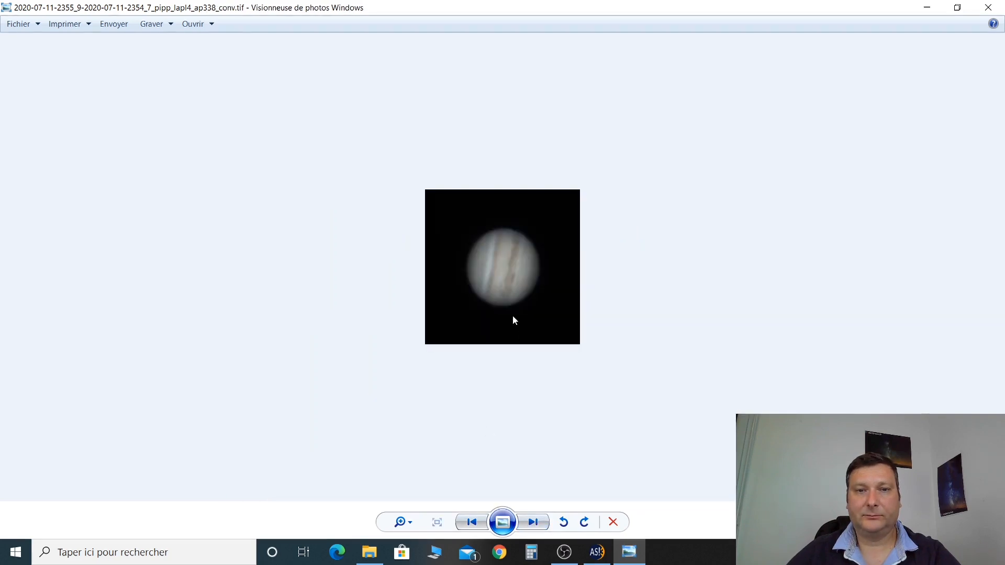
scroll(513, 316, up, 4)
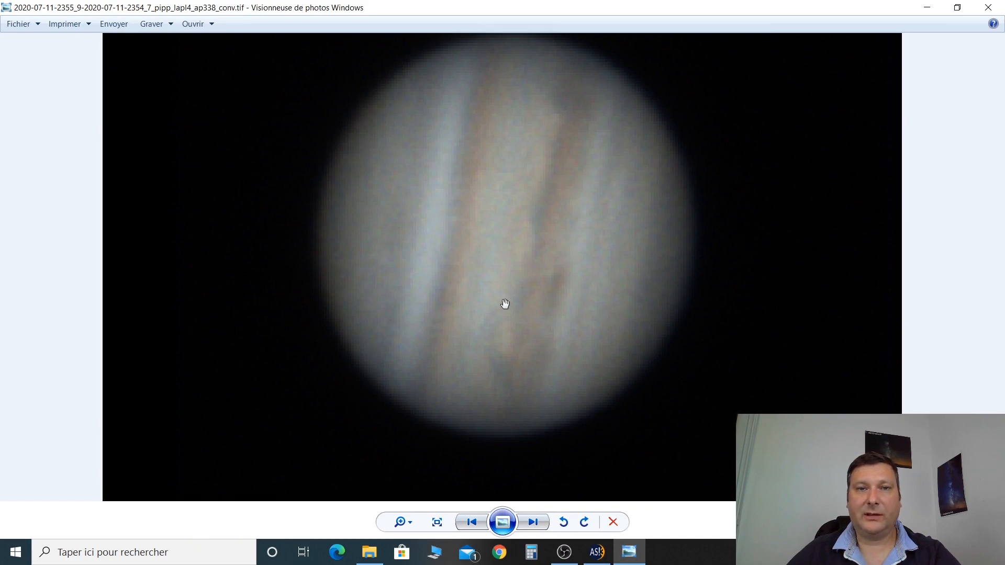
click(999, 15)
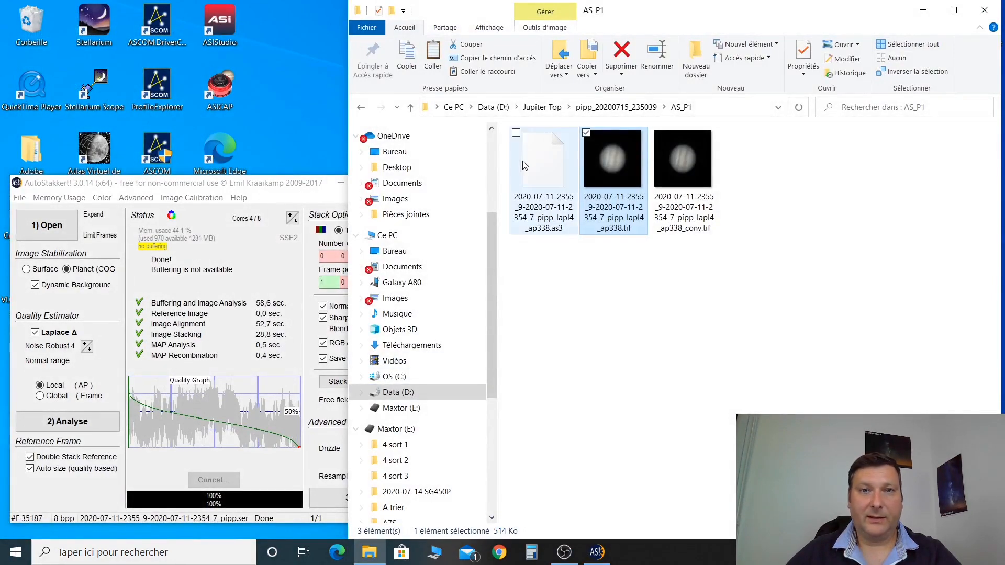
Step: Open the unsharpened ap338.tif from the AS_P2 folder and inspect Jupiter enlarged in the photo viewer
click(338, 229)
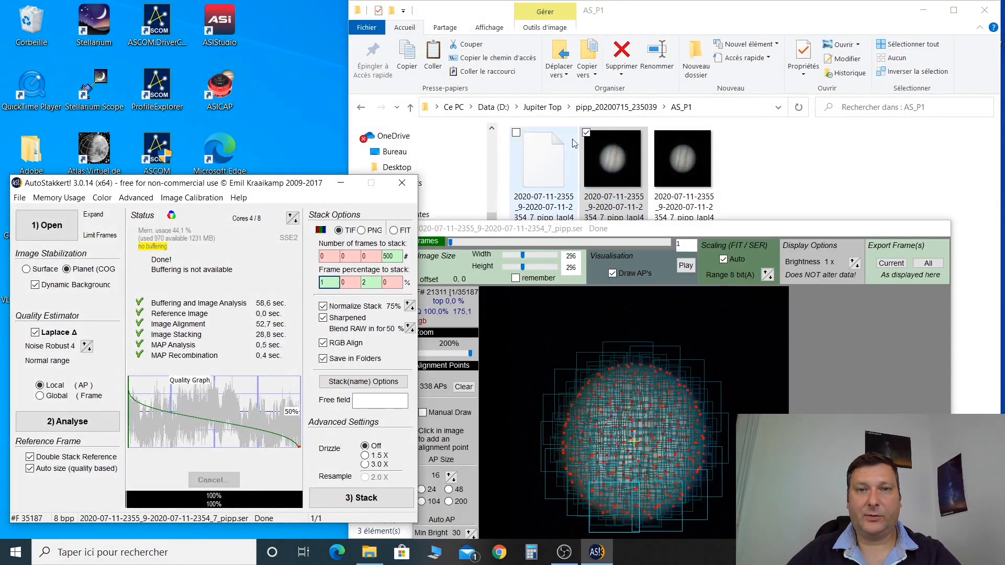
click(616, 107)
double_click(555, 179)
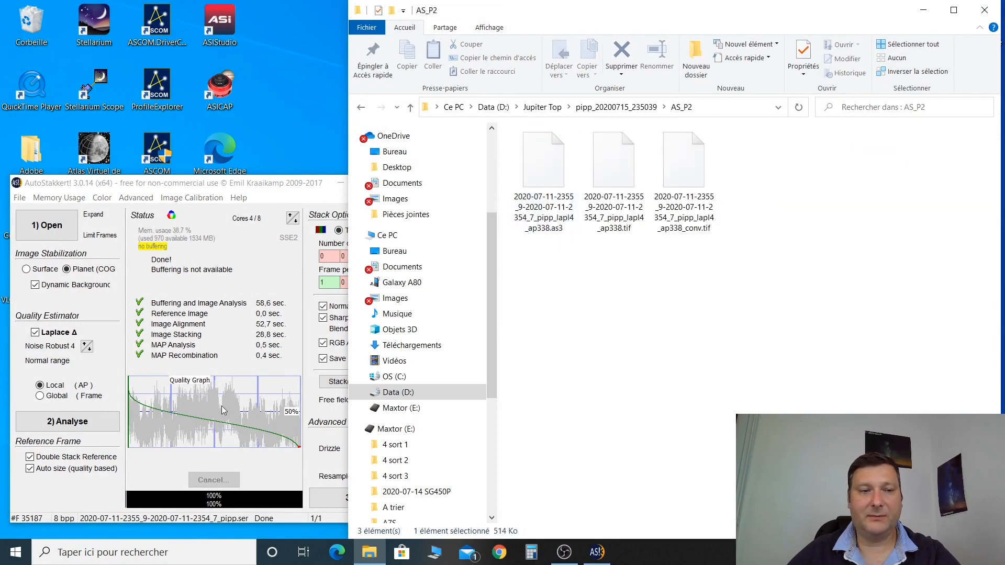
double_click(626, 198)
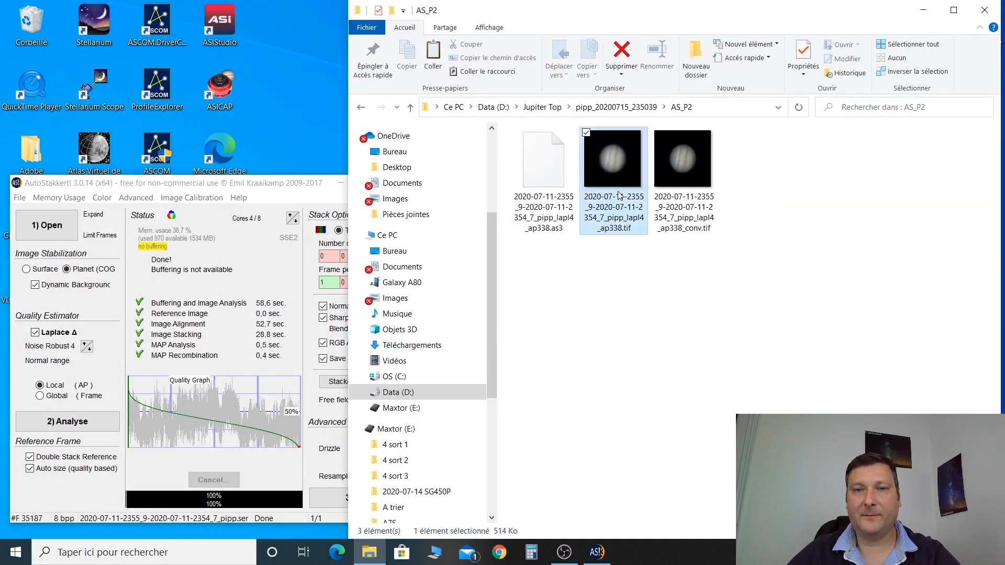
scroll(484, 312, up, 5)
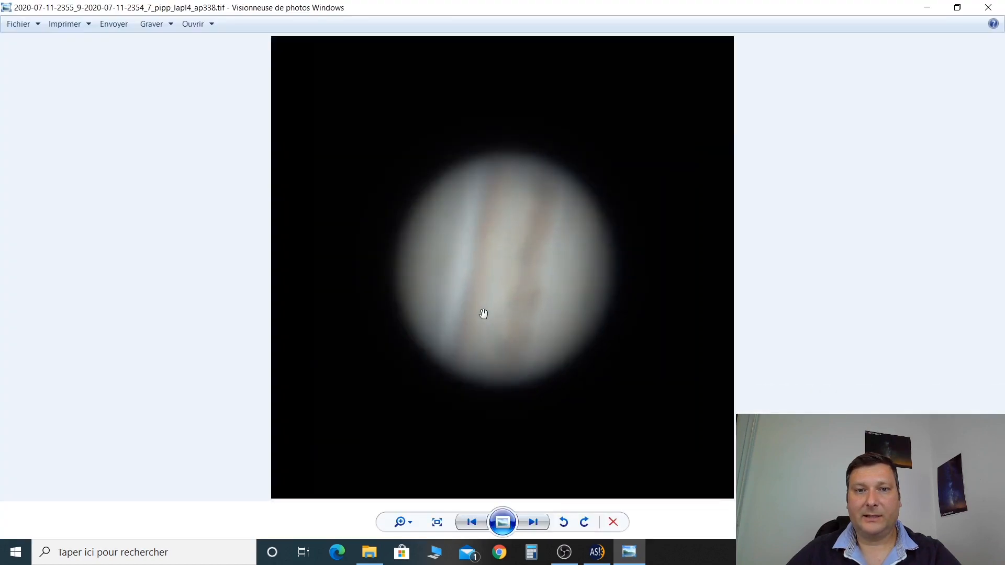
Step: Inspect the bands of Jupiter enlarged in the sharpened ap338_conv.tif of the AS_P2 folder, and close the photo viewer
click(535, 522)
scroll(516, 377, up, 4)
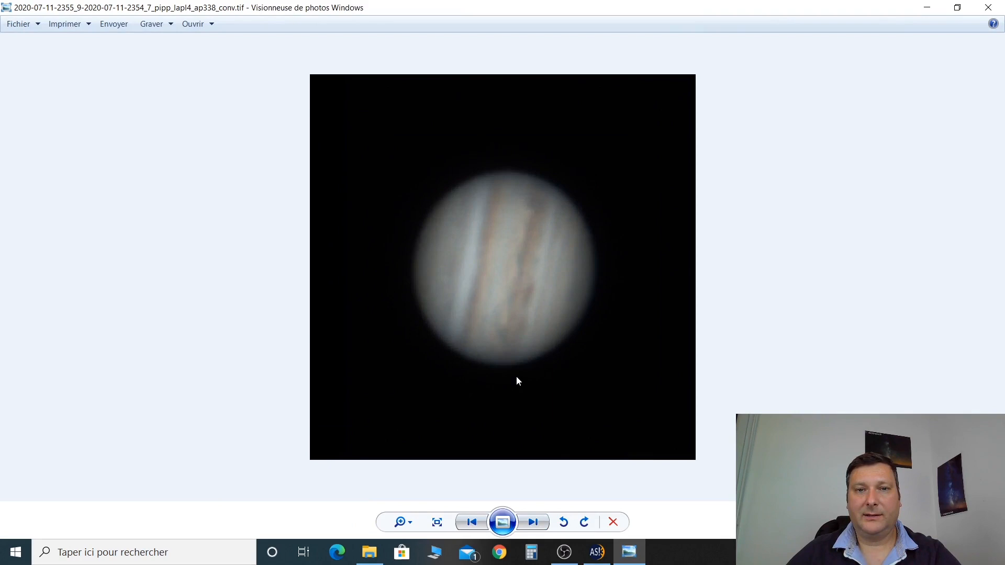
scroll(516, 377, up, 2)
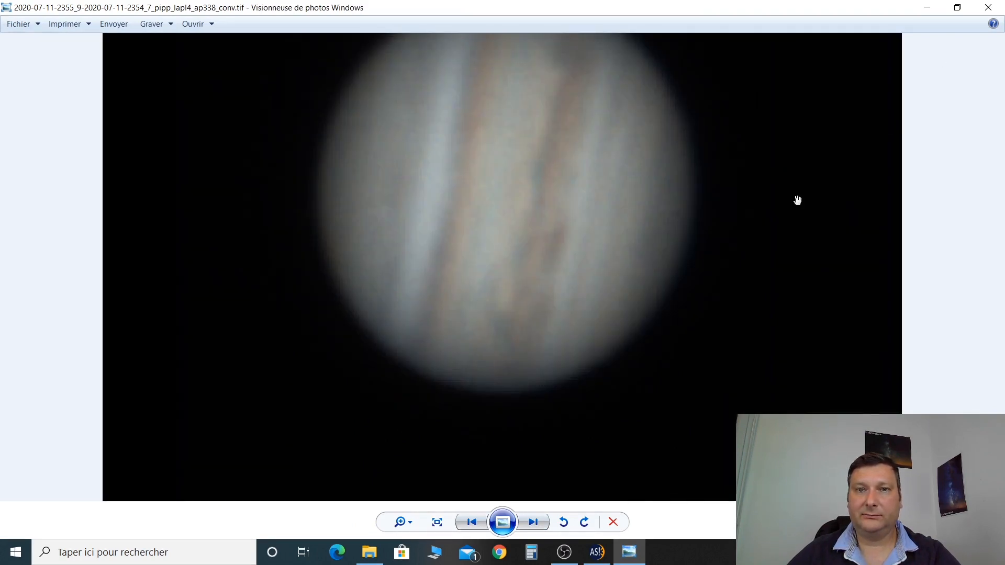
scroll(804, 194, down, 2)
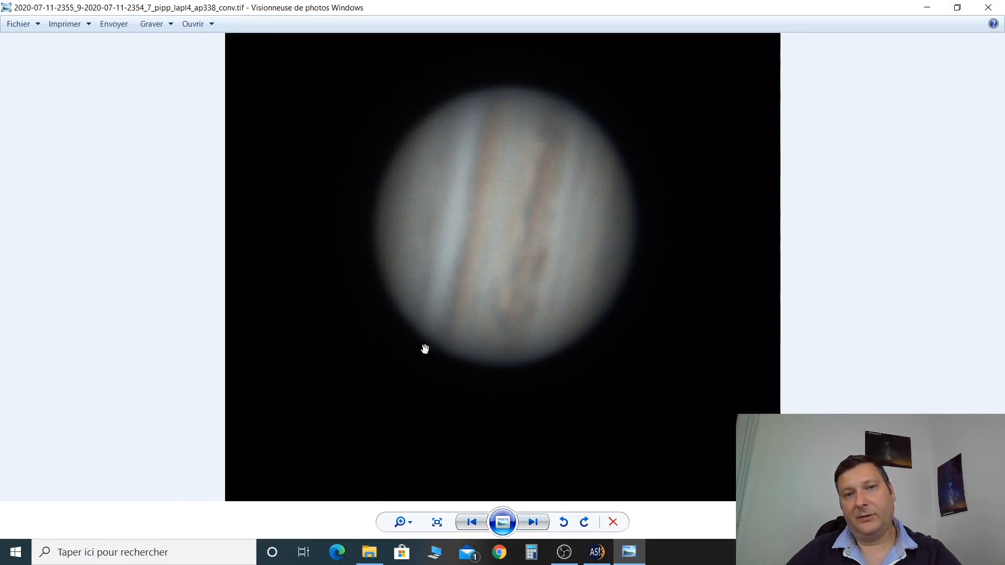
click(988, 7)
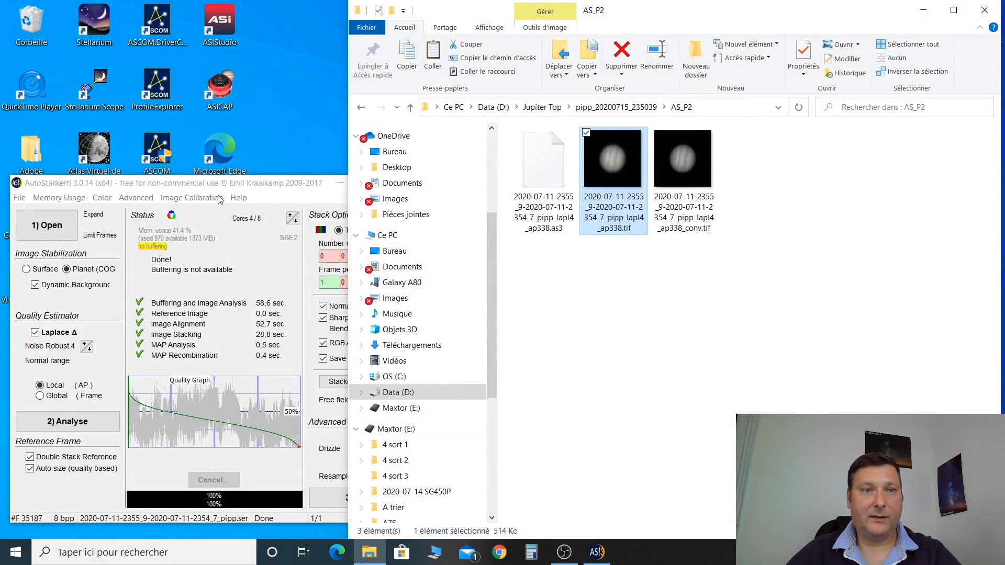
Step: Move the AutoStakkert! window aside to uncover the desktop shortcuts and launch RegiStax 6
drag(243, 195, 379, 240)
click(94, 346)
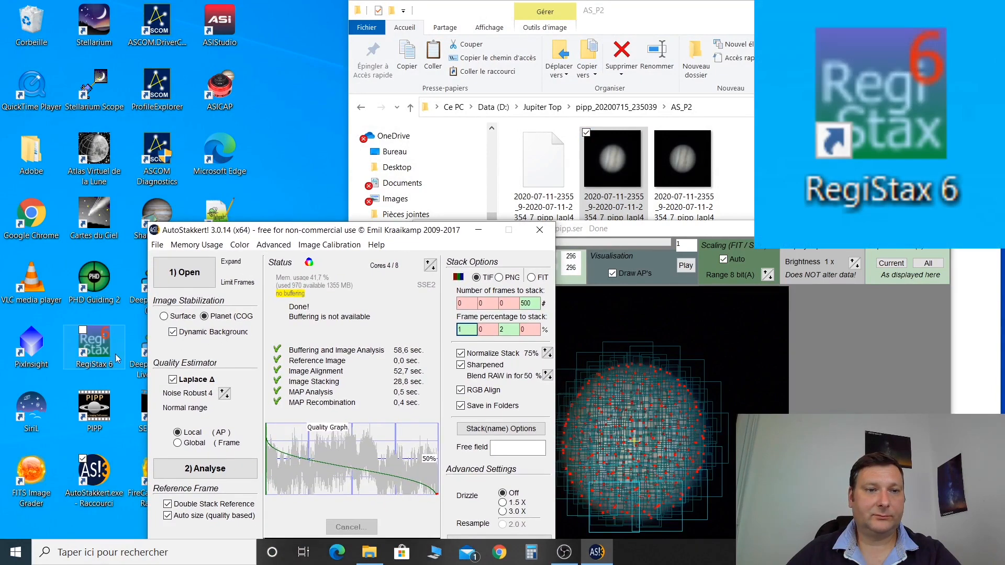
double_click(108, 353)
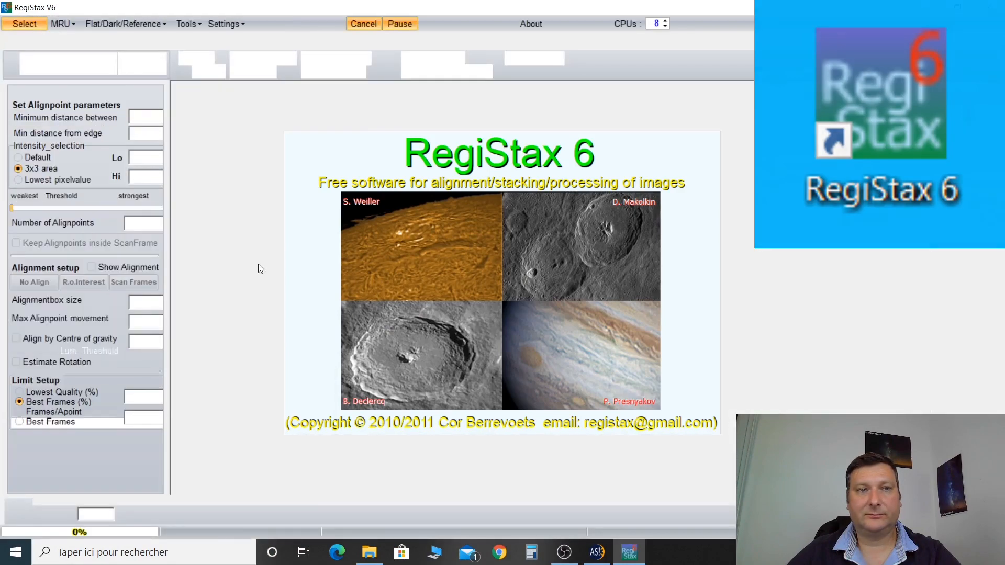
Step: Load the unsharpened ap338.tif from D:\Jupiter Top\pipp_20200715_235039\AS_P2 for wavelet processing
click(29, 24)
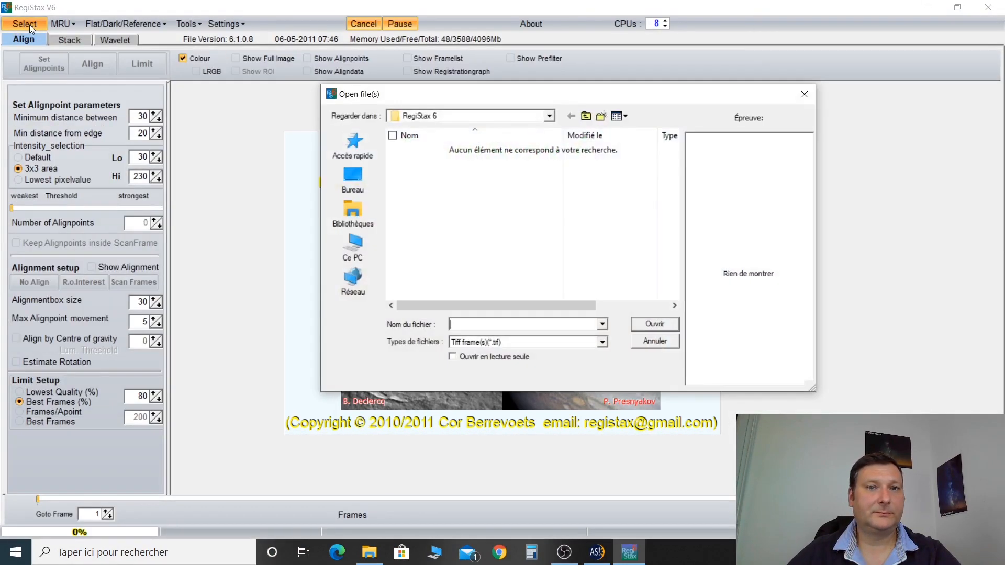
click(353, 245)
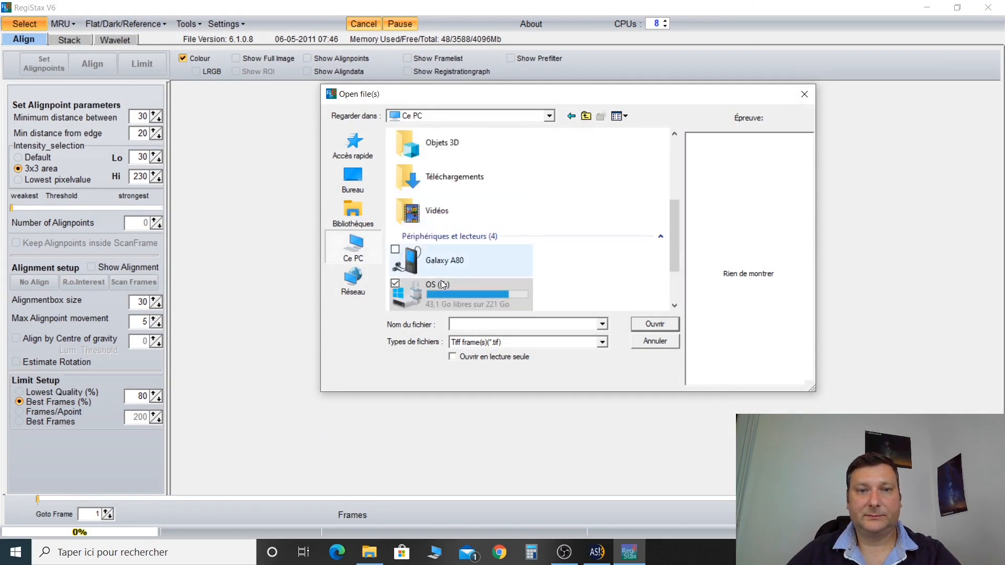
scroll(450, 303, down, 2)
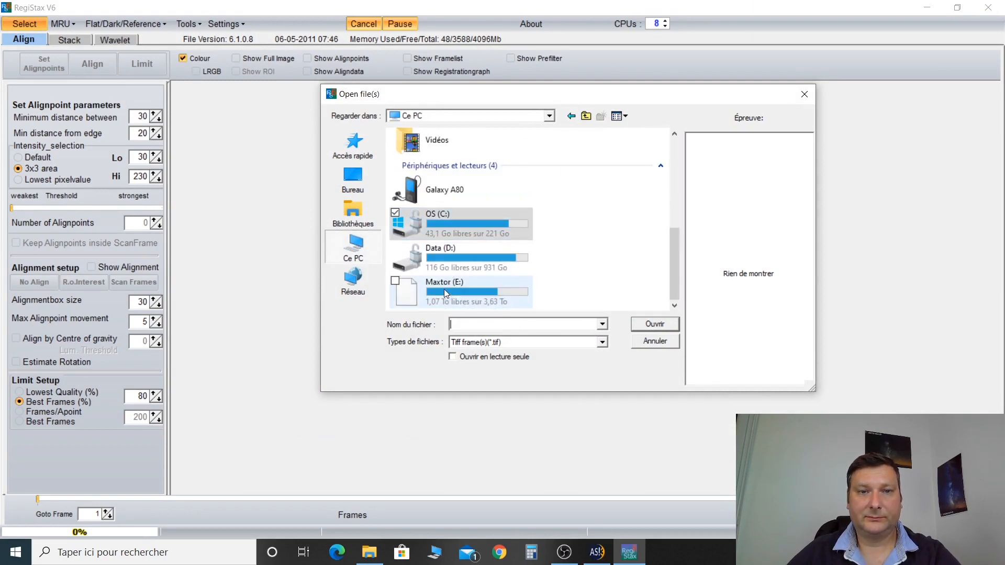
double_click(439, 261)
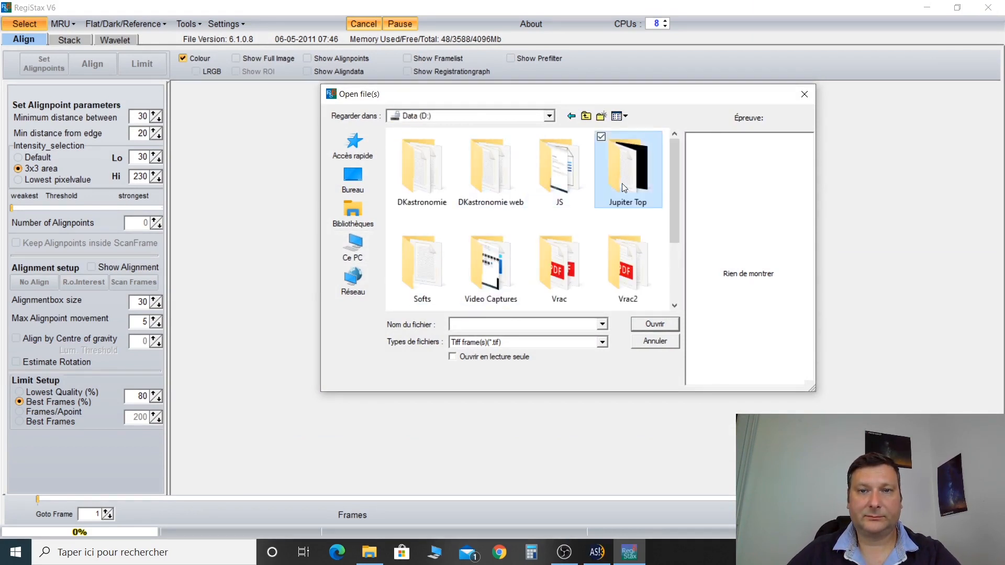
double_click(623, 188)
double_click(419, 142)
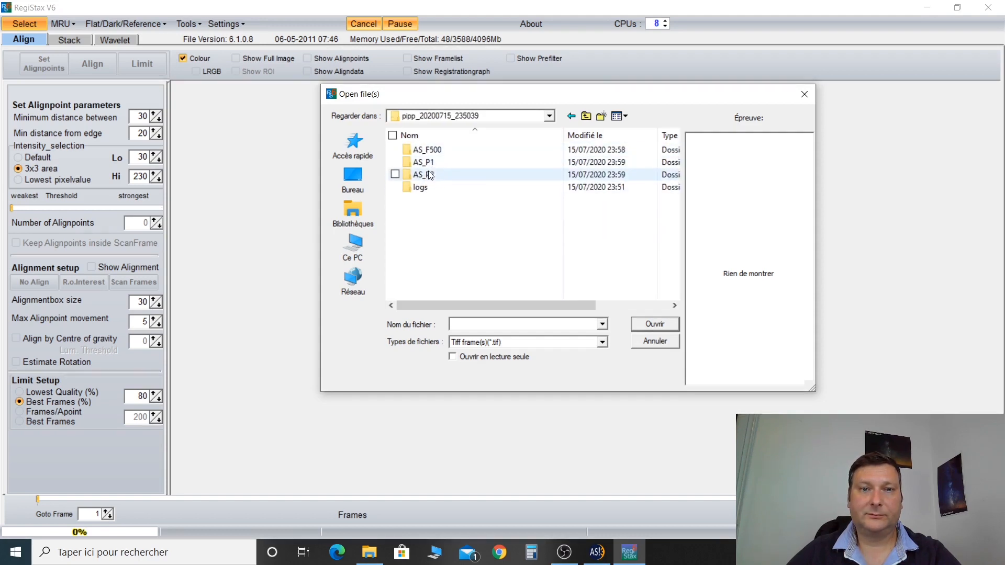
double_click(429, 175)
click(428, 171)
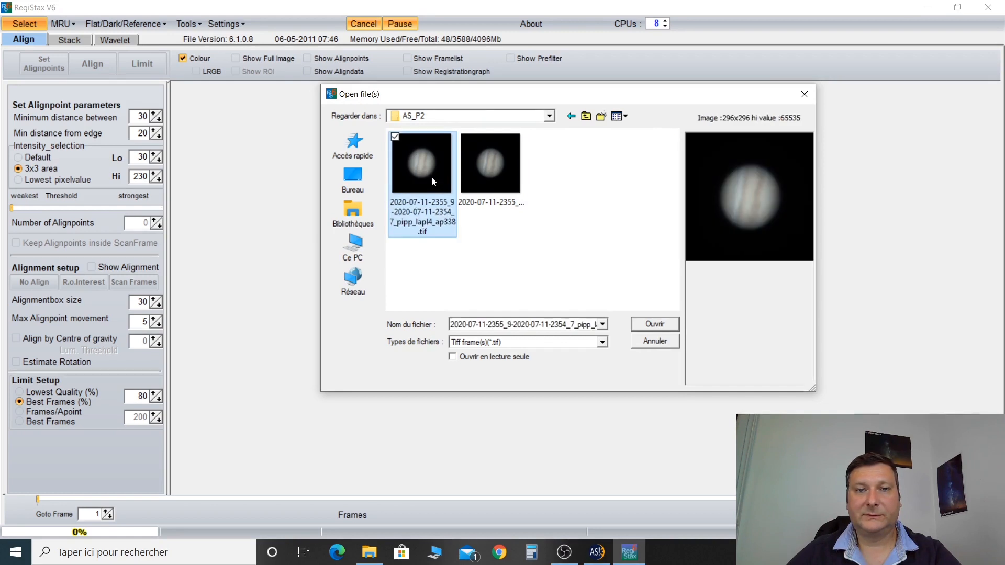
click(654, 324)
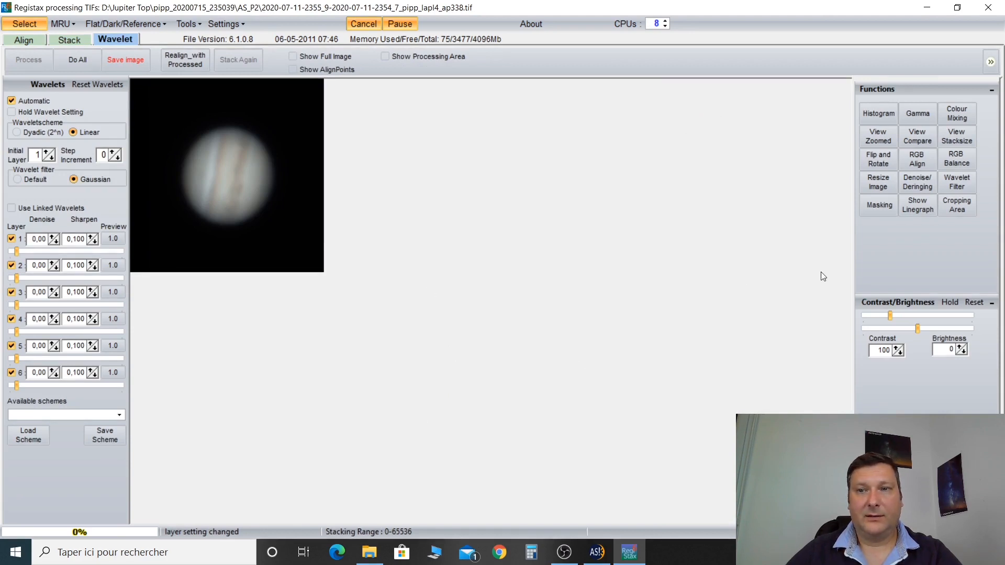
Step: Apply the automatic RGB balance to the Jupiter image and close the HistoRGB panel
click(961, 160)
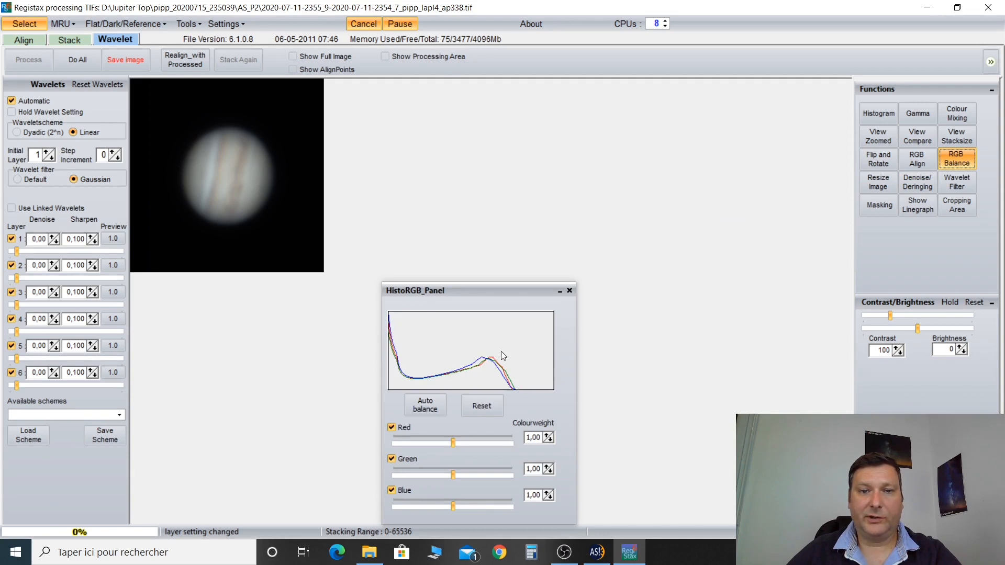
click(425, 408)
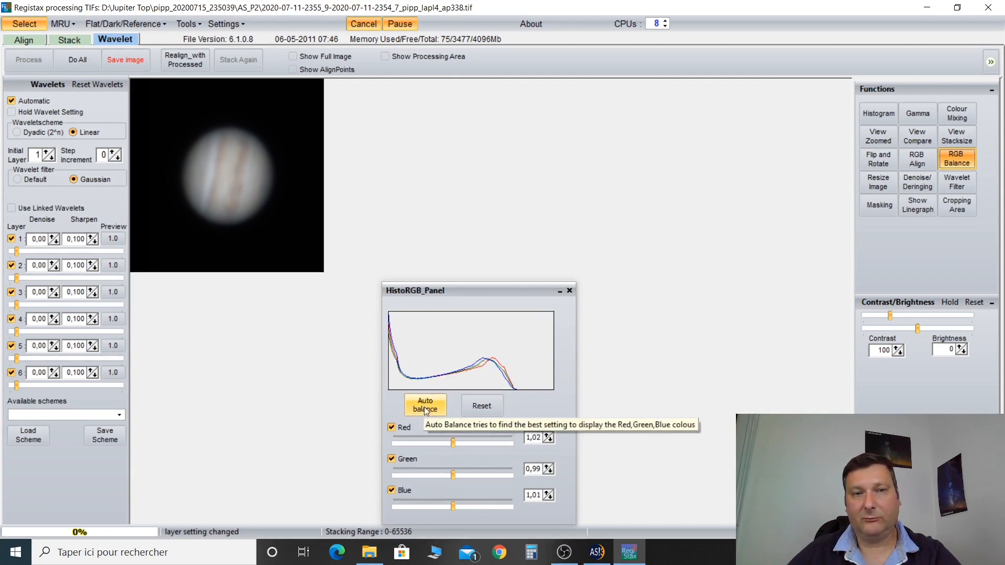
click(569, 291)
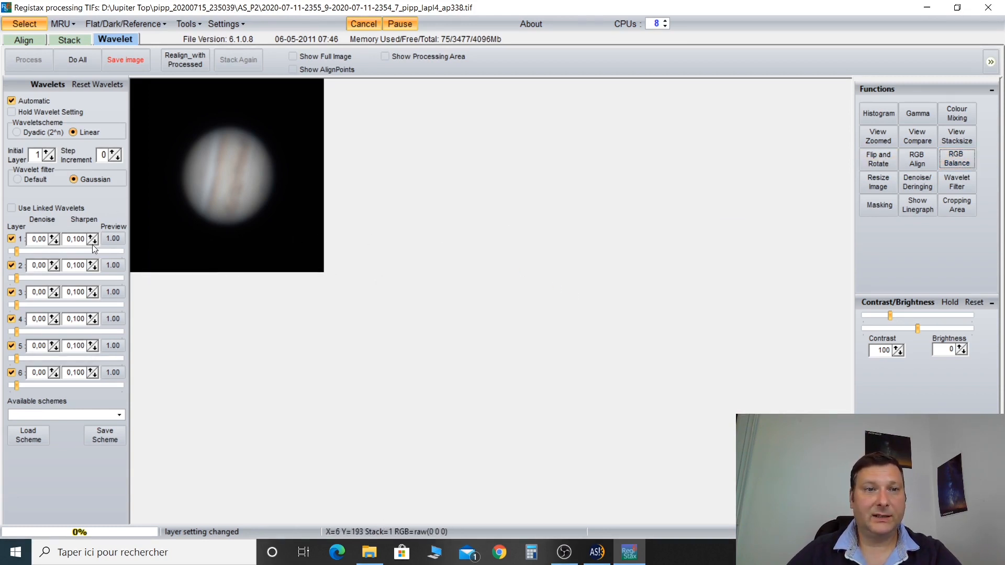
Step: Show the zoomed preview and set the wavelet sliders to 100 for layer 1, 38.0 for layer 2, 17.1 for layer 3 and 7.9 for layer 4
click(868, 136)
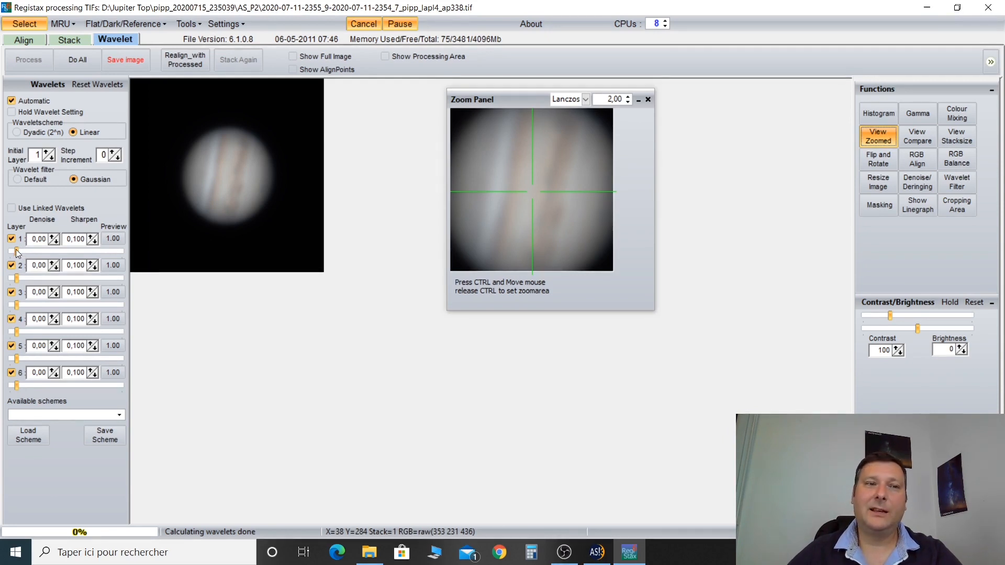
drag(18, 253, 132, 265)
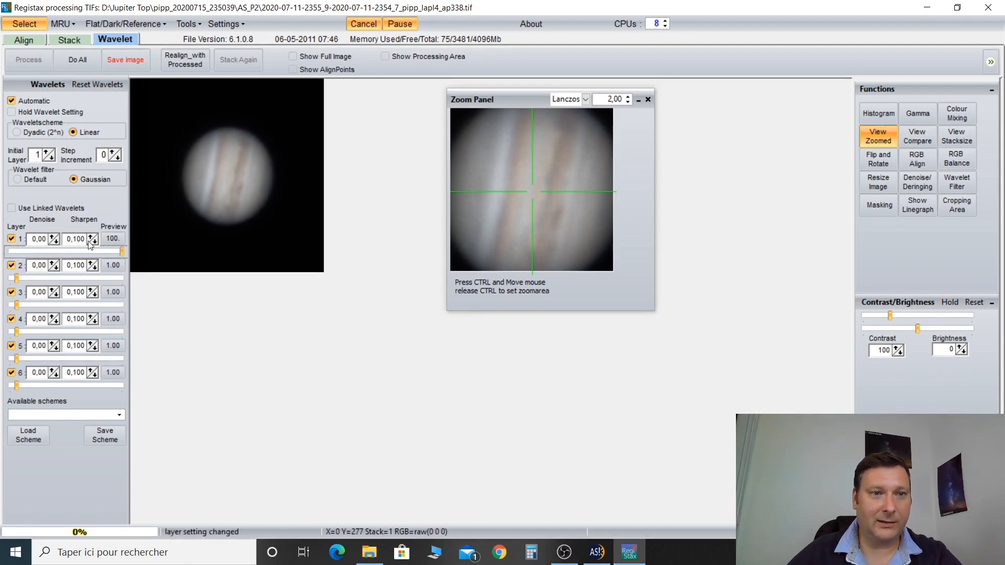
drag(16, 277, 55, 279)
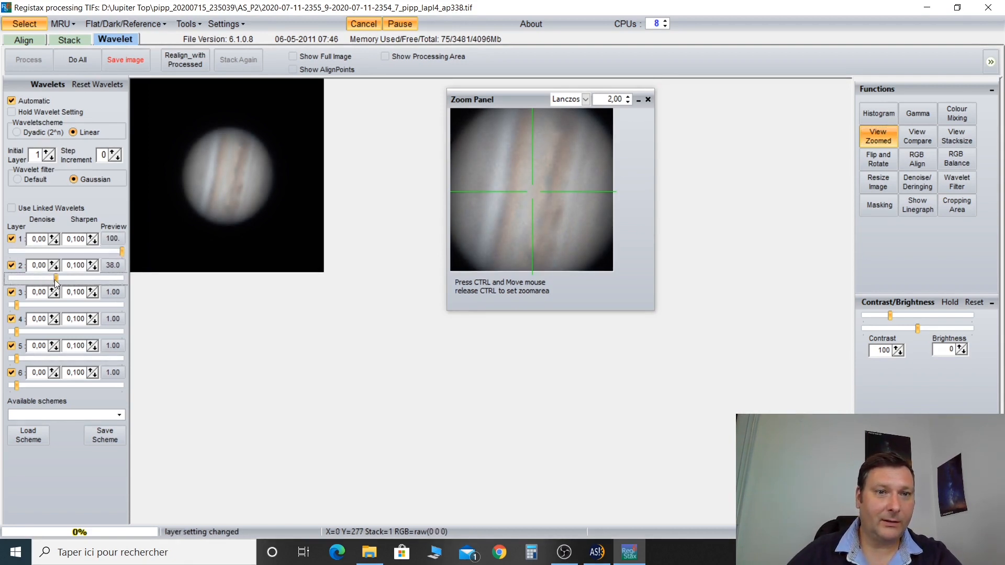
drag(17, 305, 33, 305)
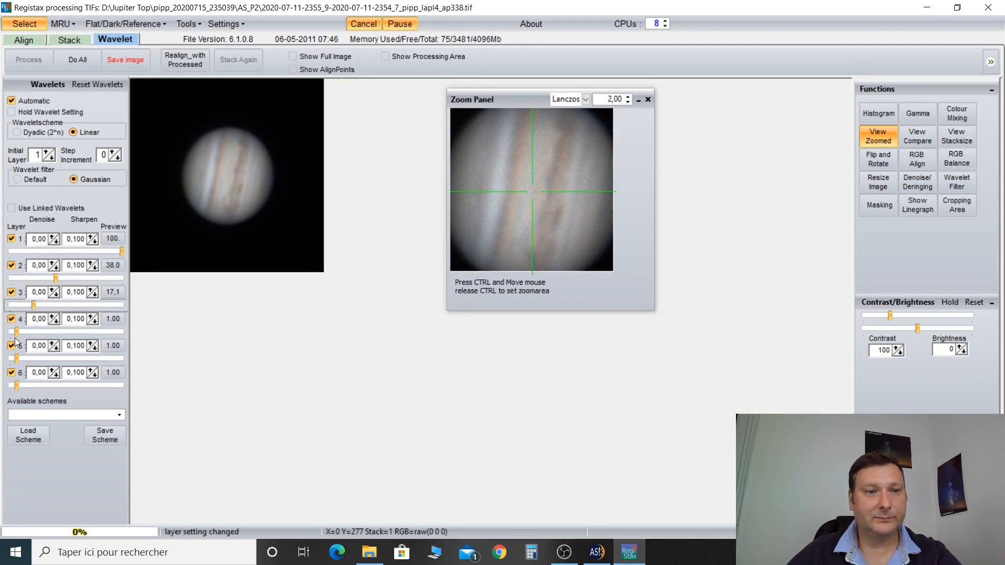
drag(18, 331, 24, 331)
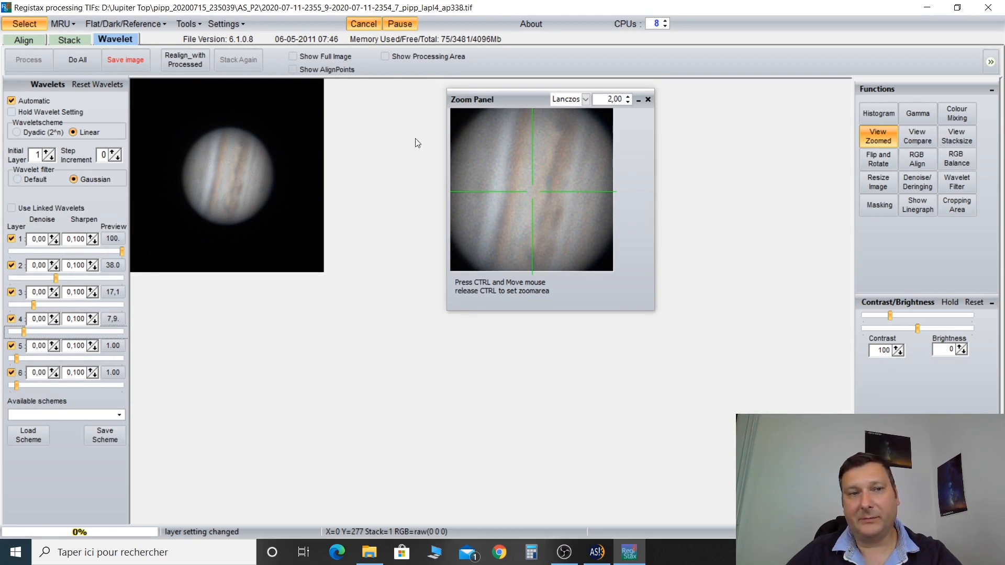
Step: Set wavelet layer 1 to a sharpen value of 0,120 and a denoise value of 0,20
click(91, 238)
click(91, 238)
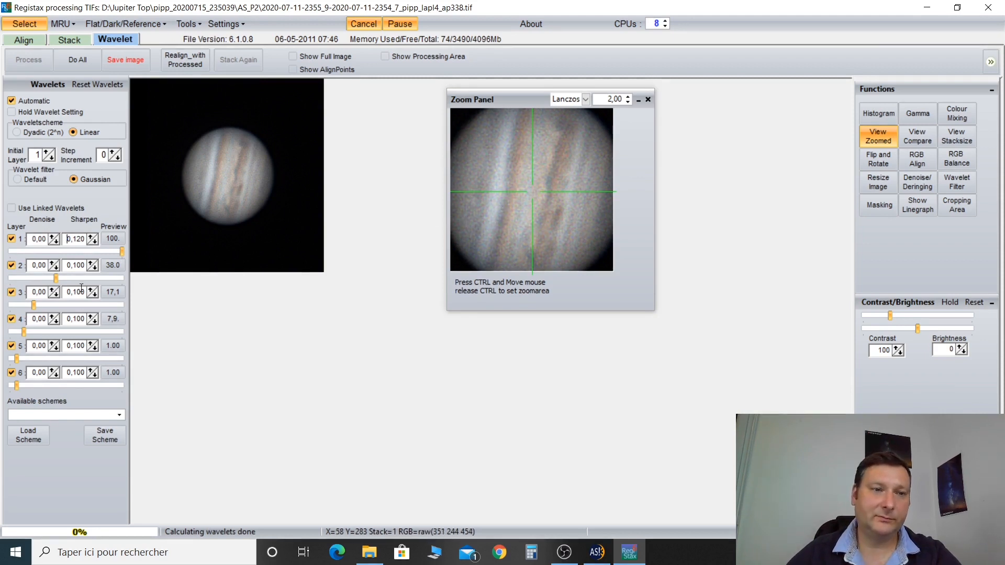
click(52, 237)
click(52, 237)
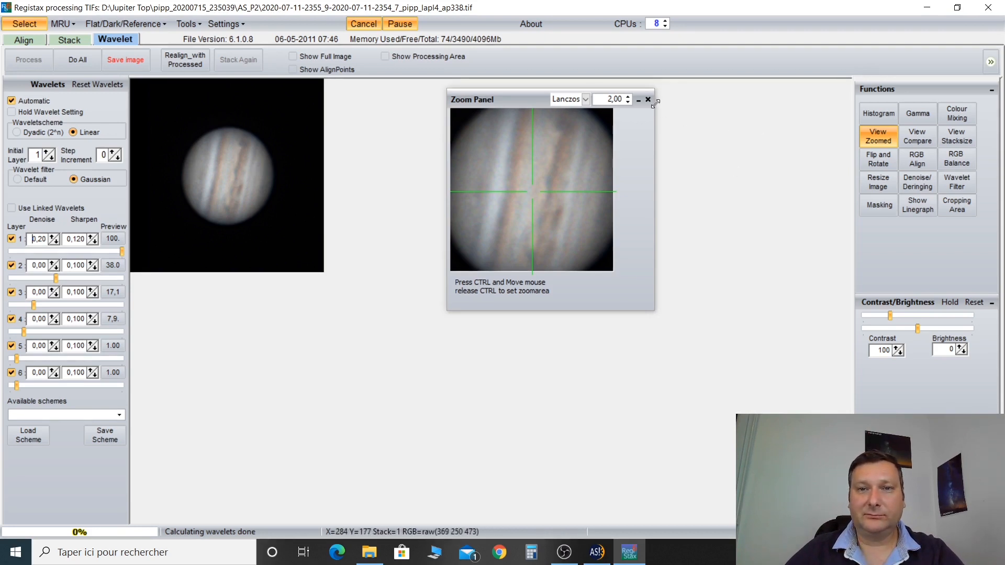
Step: Rotate the Jupiter image by 256,6 degrees so its cloud bands run horizontally, and close the Flip and Rotate panel
click(875, 163)
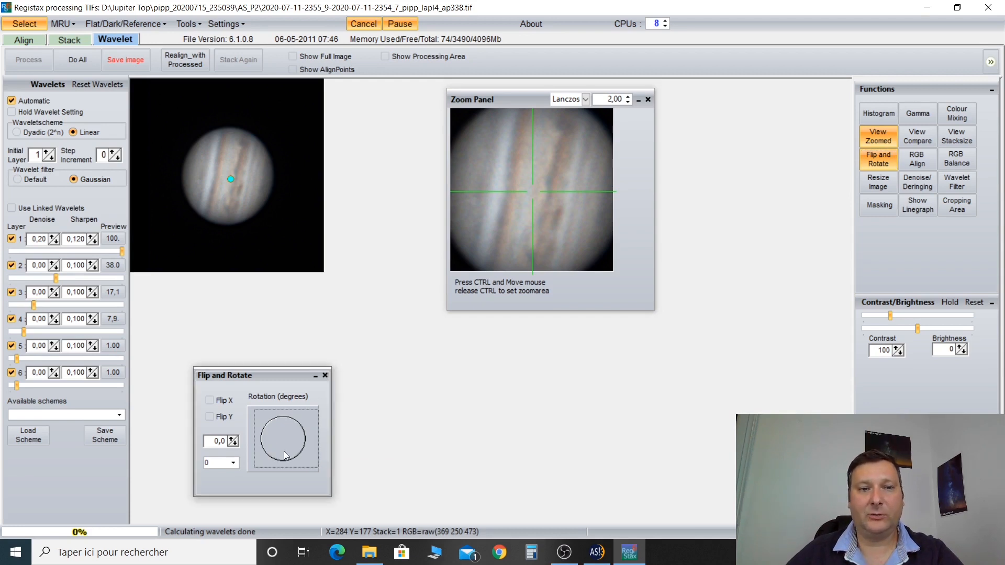
click(302, 431)
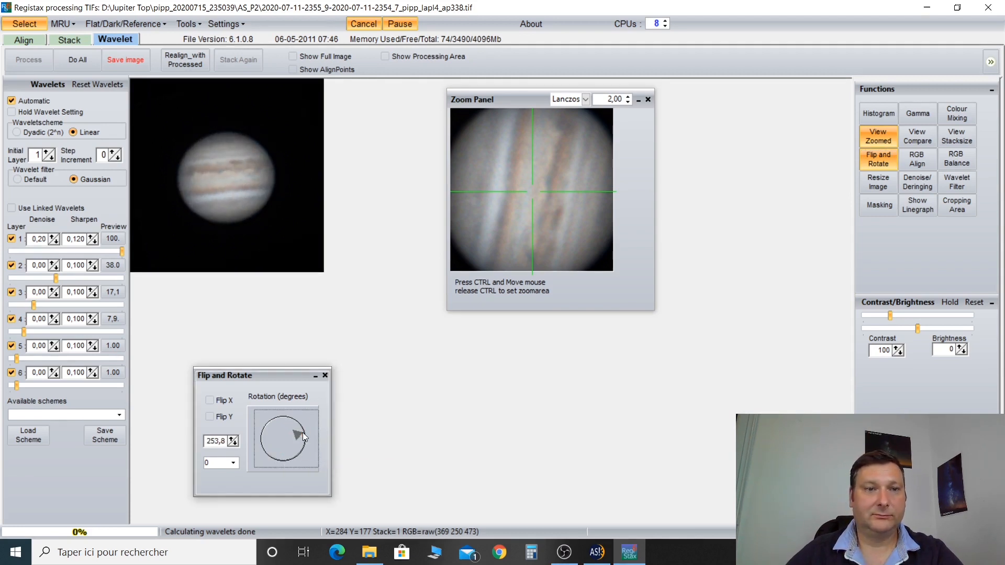
click(303, 438)
click(303, 436)
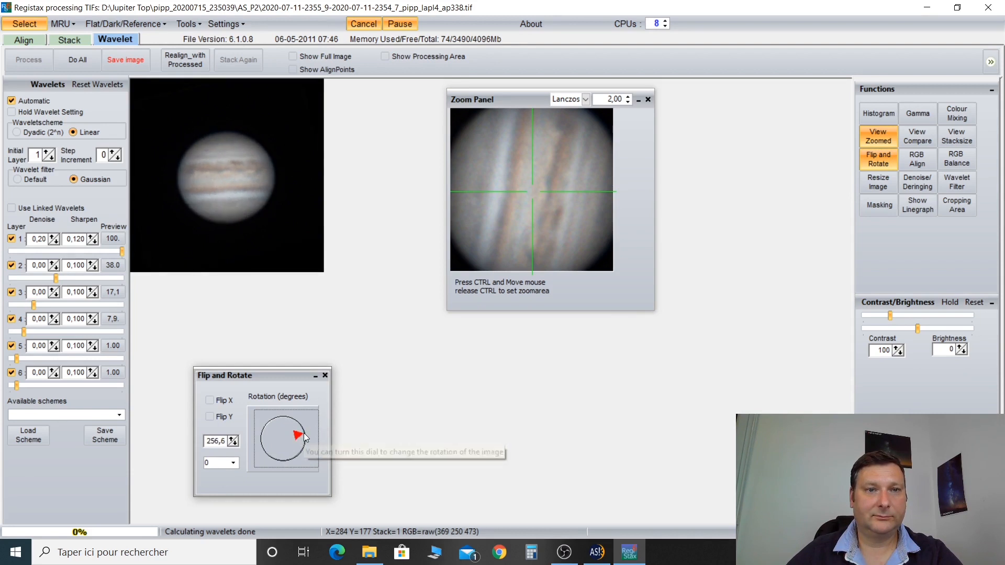
click(325, 376)
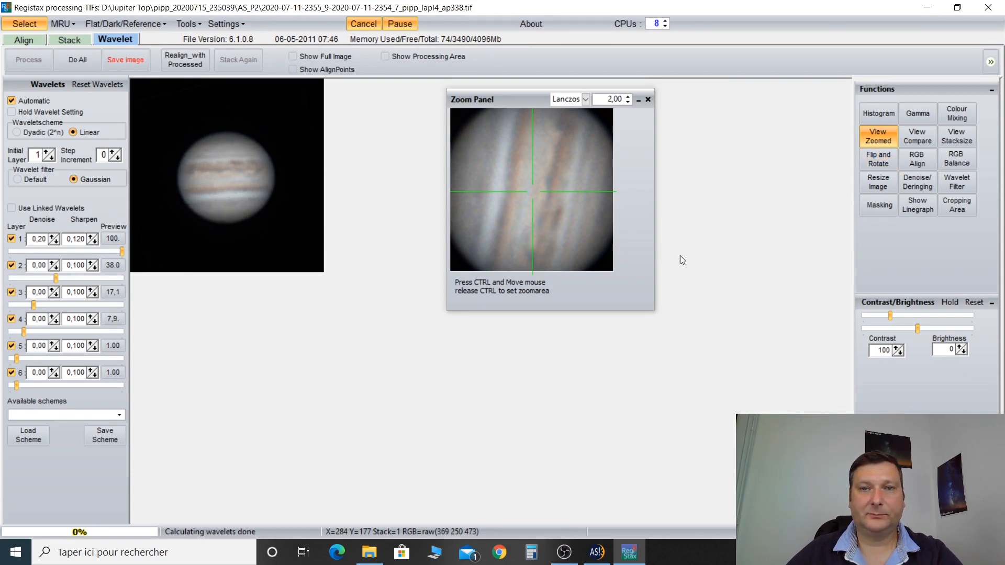
Step: Inspect the RGB histogram of the processed image as a log-based graph and close it
click(892, 115)
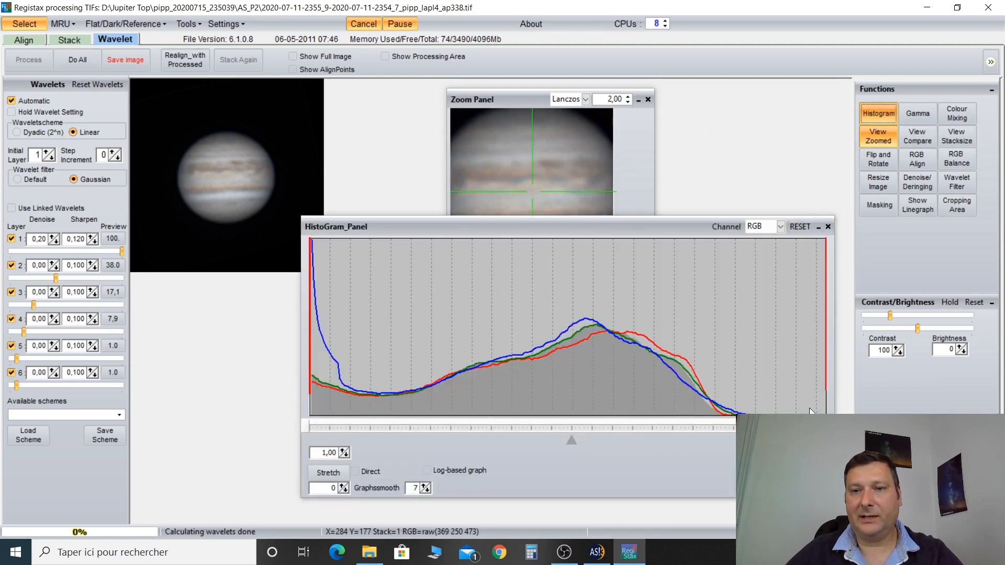
click(427, 470)
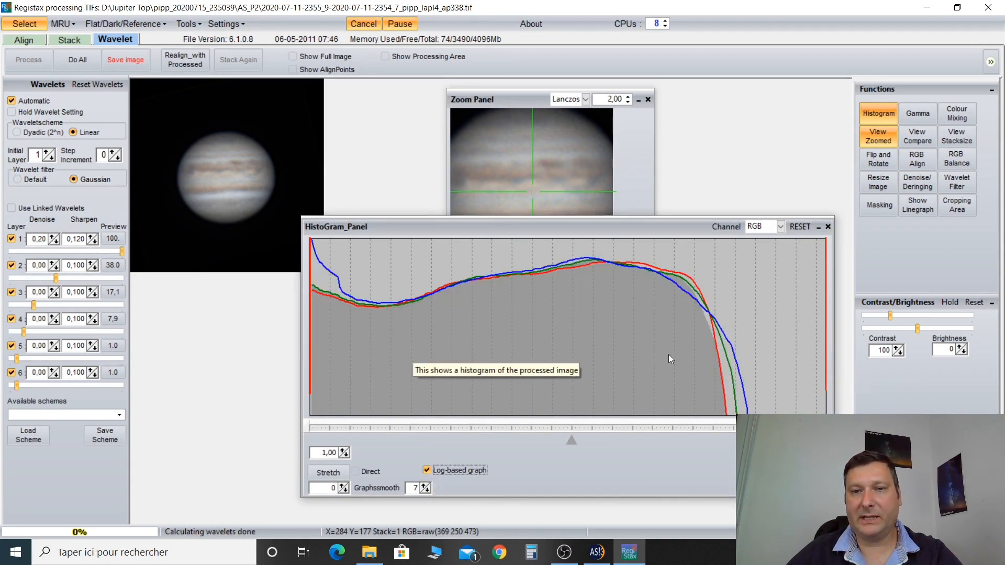
click(827, 226)
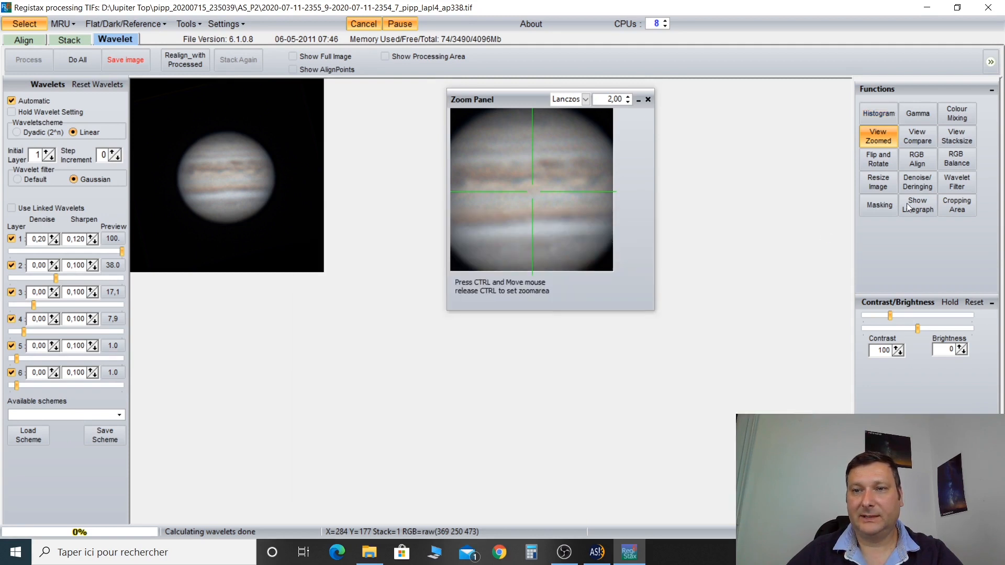
Step: Brighten the image by raising the upper part of the gamma curve slightly above the diagonal, and close the Gamma panel
click(914, 117)
drag(739, 358, 764, 320)
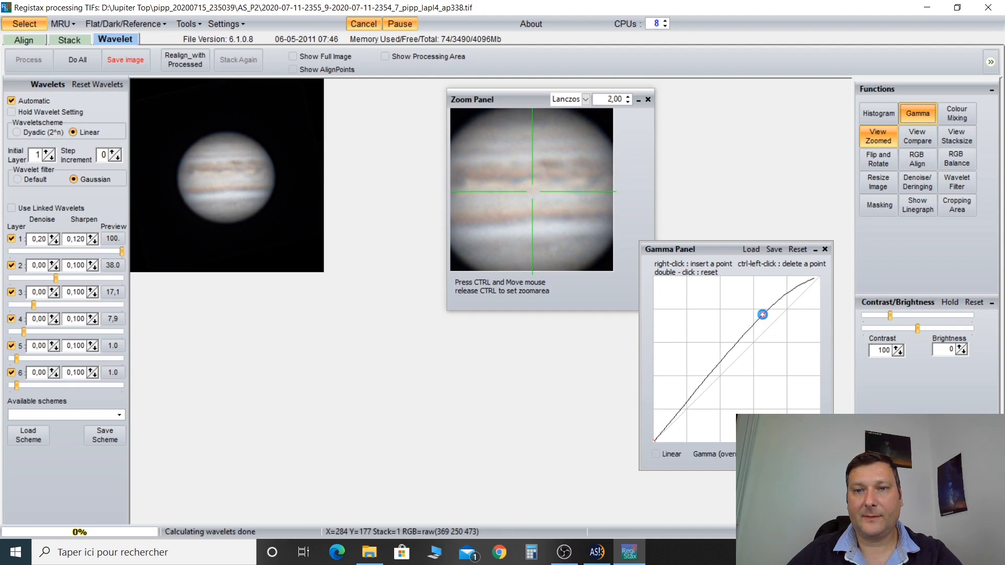
click(825, 250)
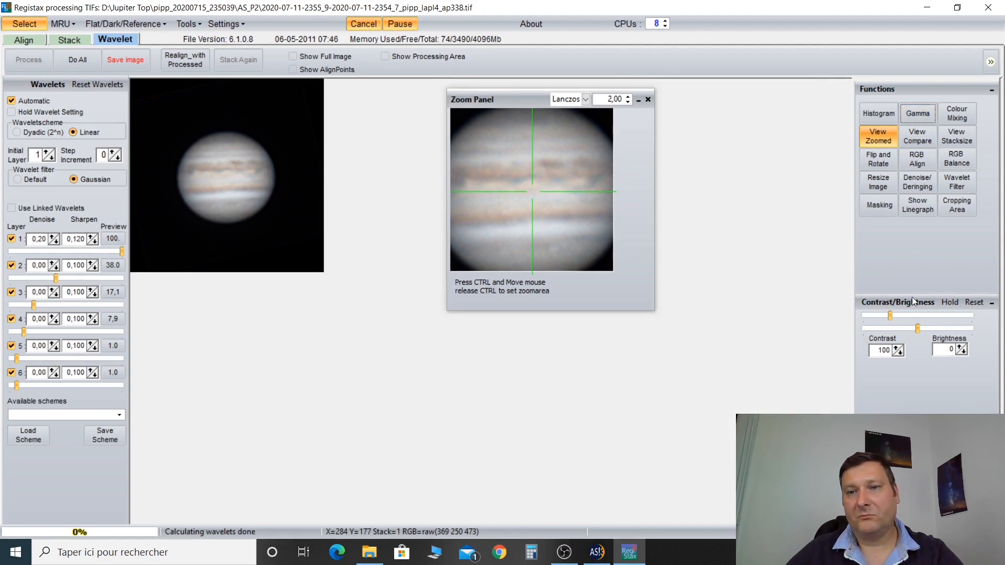
Step: Set the image contrast to 106, and close the zoomed preview after checking the RGB balance
click(898, 348)
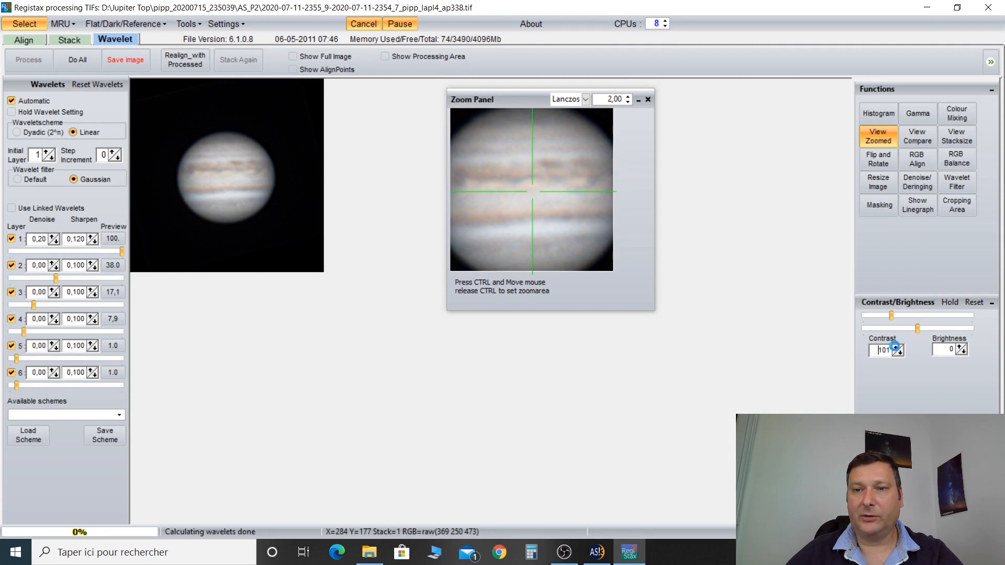
click(898, 347)
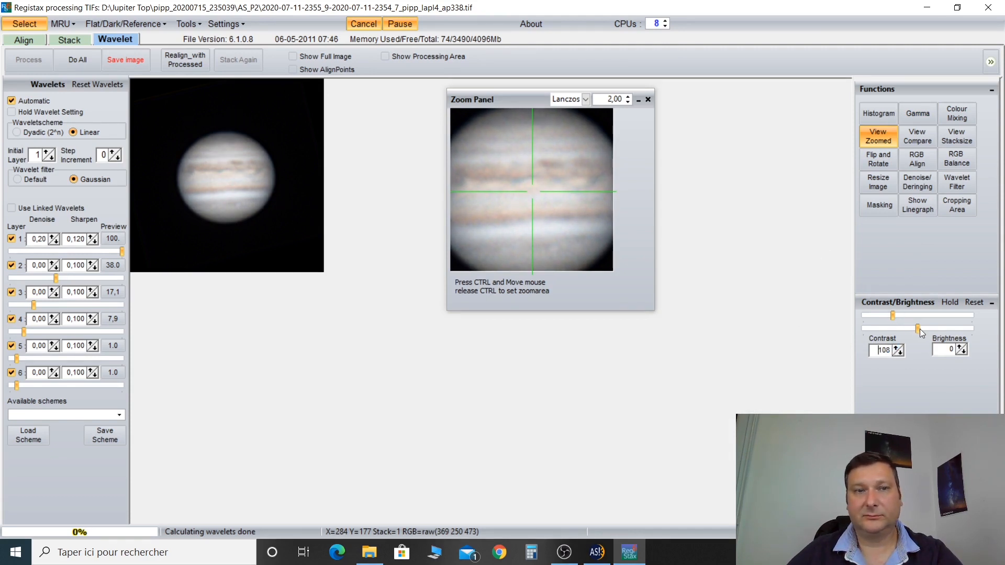
click(961, 161)
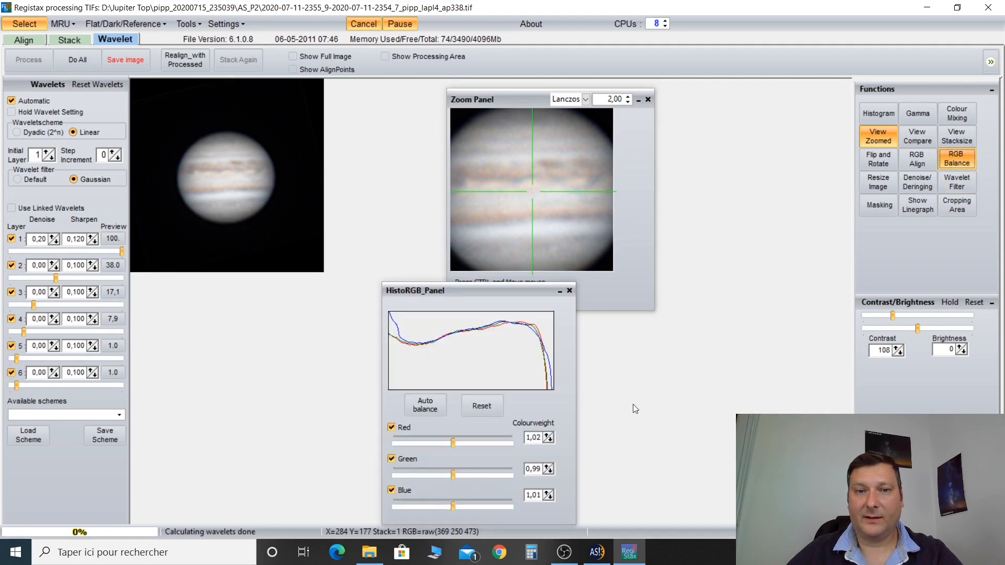
click(569, 291)
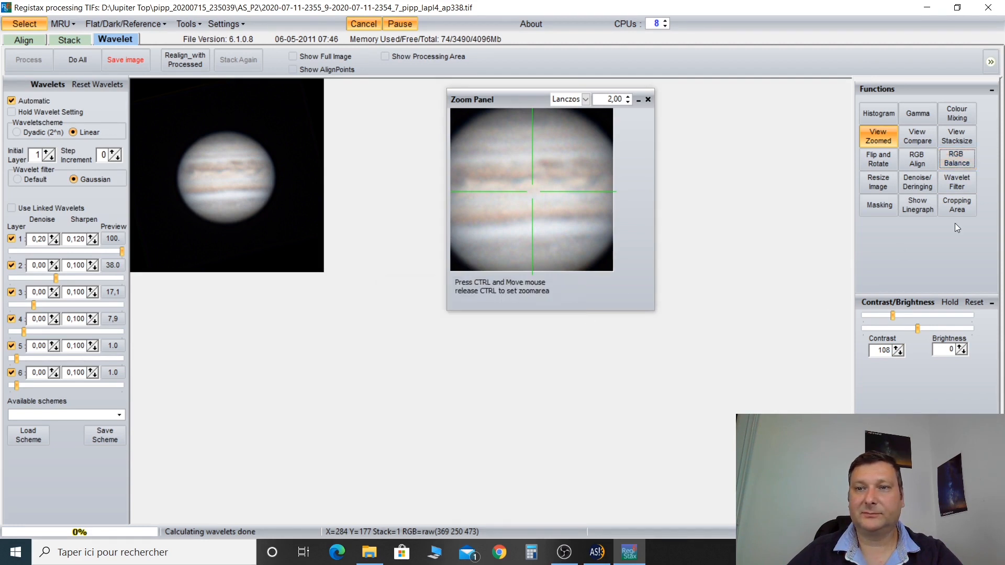
click(648, 99)
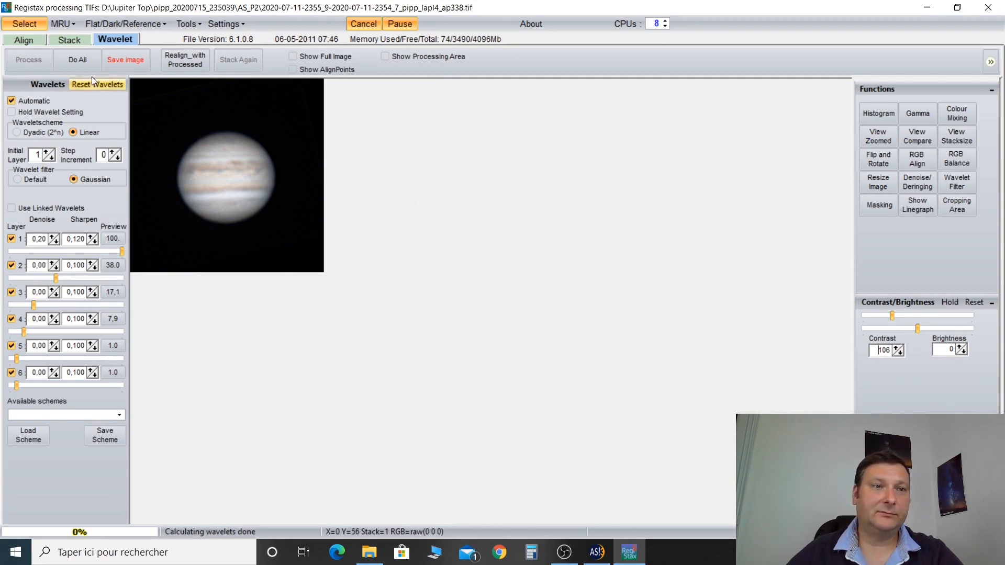
Step: Save the processed image in AS_P2 as a 16-bit TIFF, adding A to the end of the original name (ap338A)
click(127, 62)
click(664, 345)
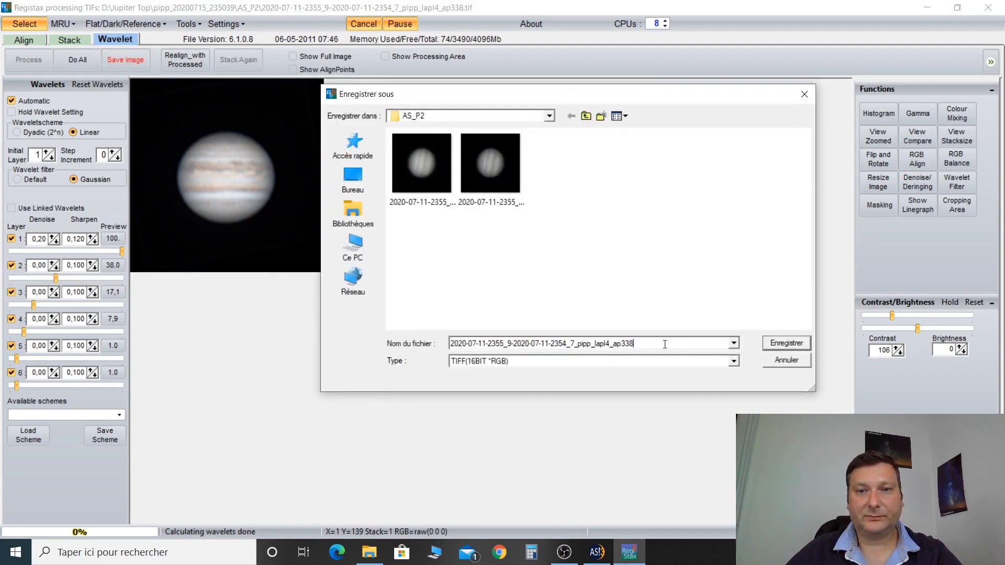
click(803, 345)
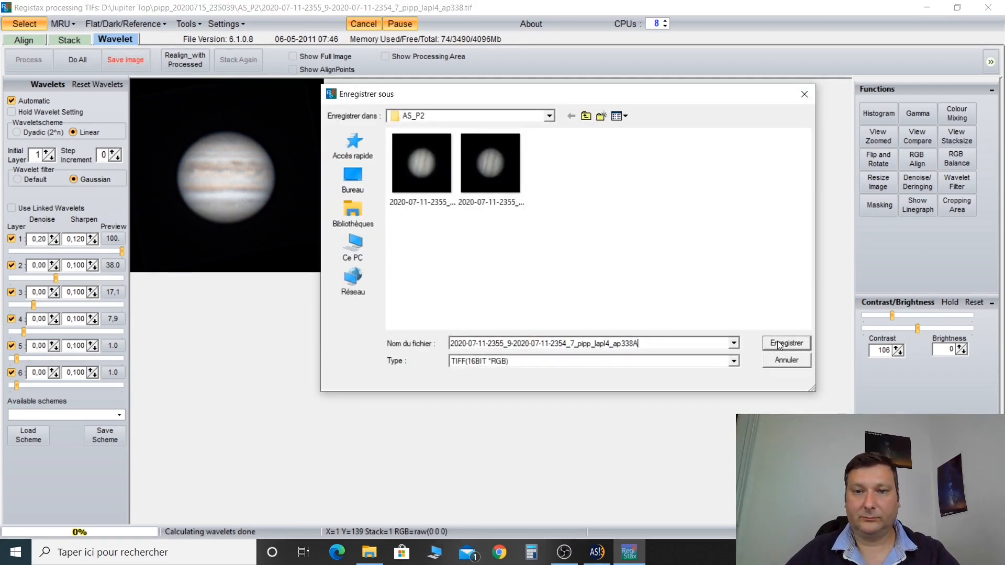
Step: Save a second copy in AS_P2 as an 8-bit JPEG with the name ending in ap338A
click(116, 63)
click(507, 361)
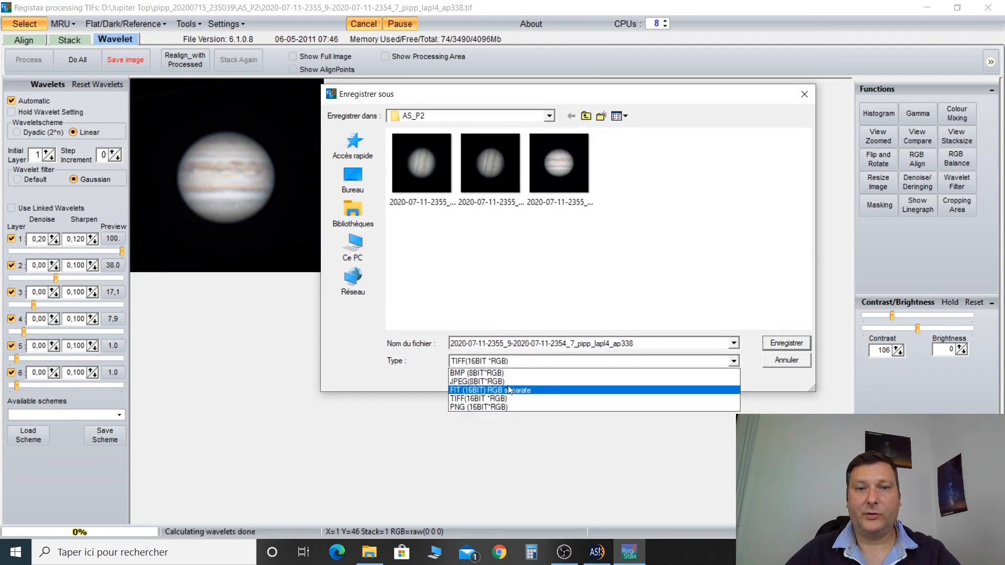
click(507, 381)
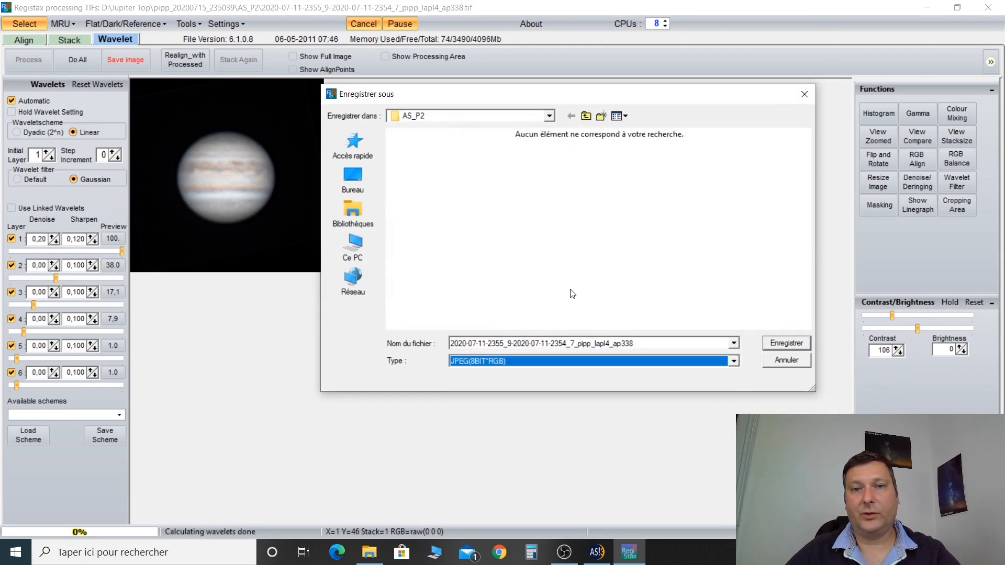
click(649, 343)
click(649, 343)
text(A)
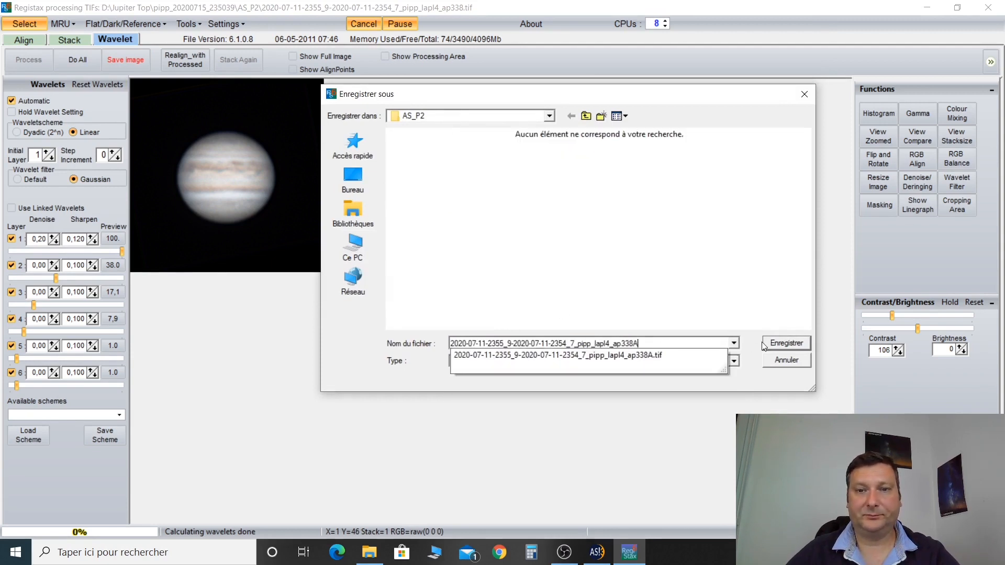
click(777, 343)
Step: Switch to the AS_P2 folder in File Explorer and view the saved ap338A images in Photos, starting with the JPEG
key(alt+Tab)
double_click(753, 160)
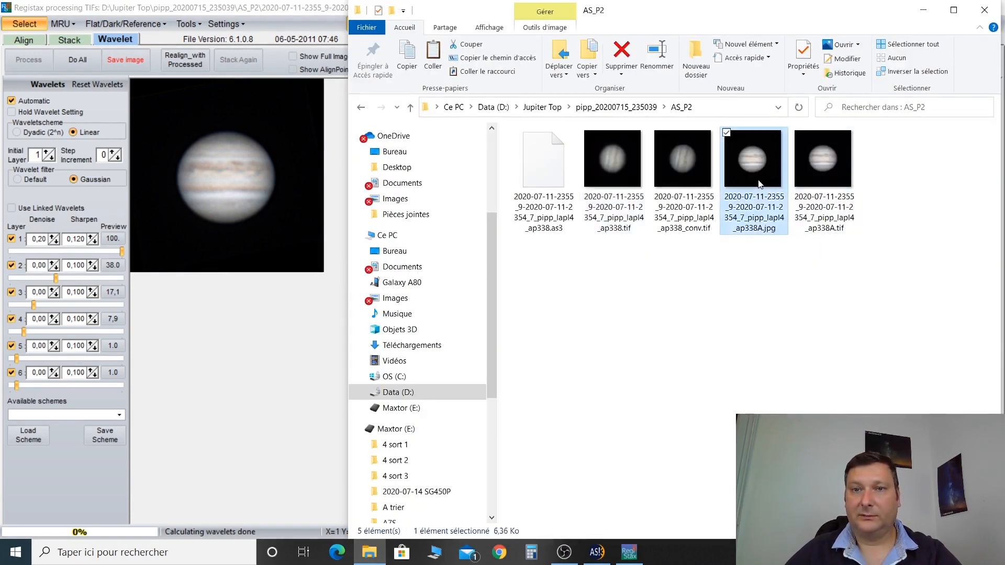
key(Right)
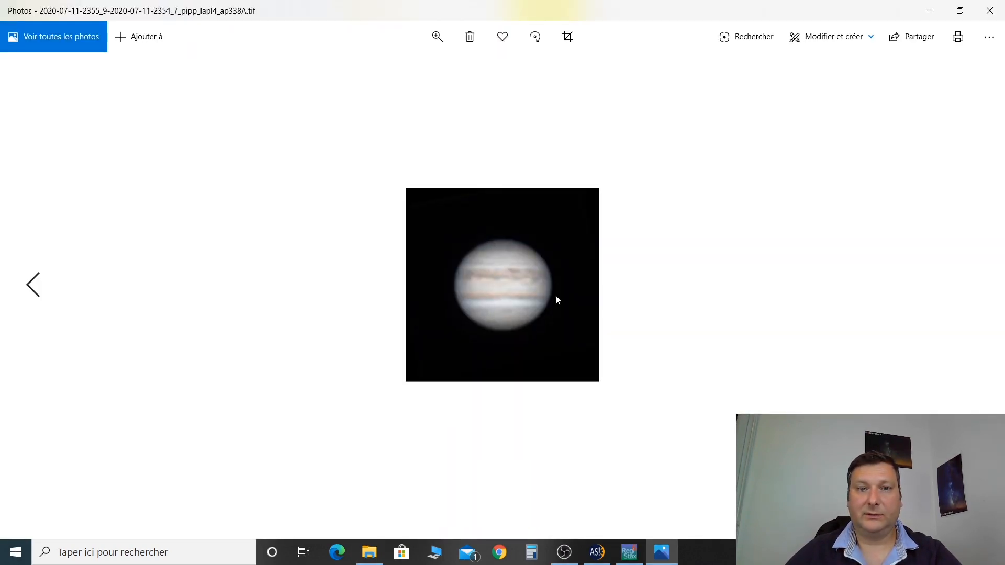
Step: Compare the processed Jupiter with the earlier stack images, and enlarge ap338A.jpg to a zoom level of 89
key(Left)
key(Left)
key(Left)
key(Right)
key(Right)
click(437, 36)
drag(375, 70, 486, 71)
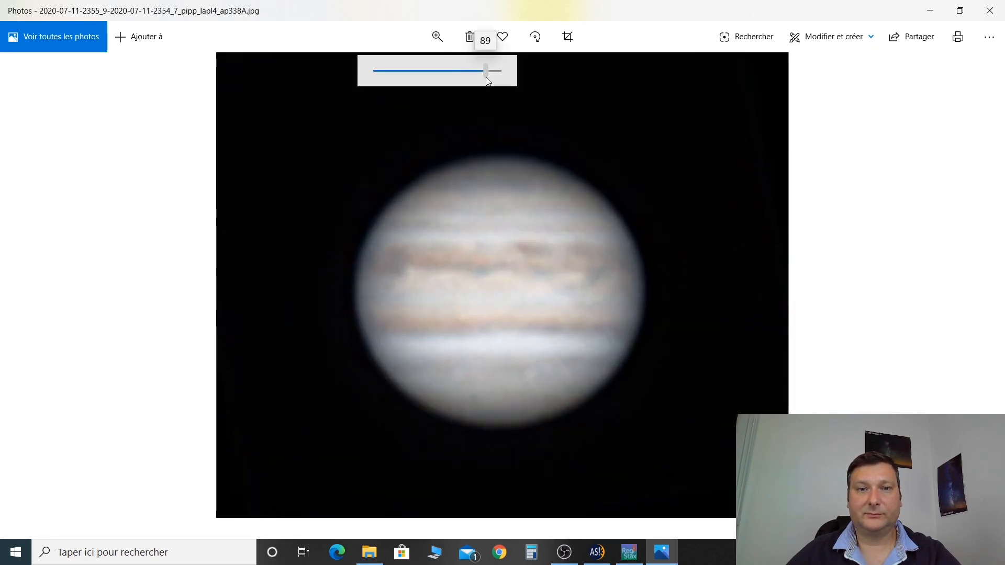